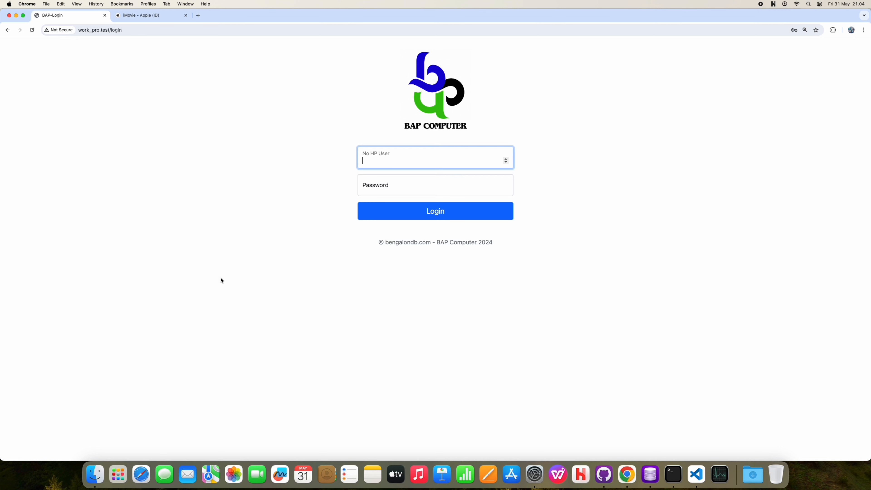
Step: Log in to BAP Computer with the saved Chrome autofill credentials
click(412, 177)
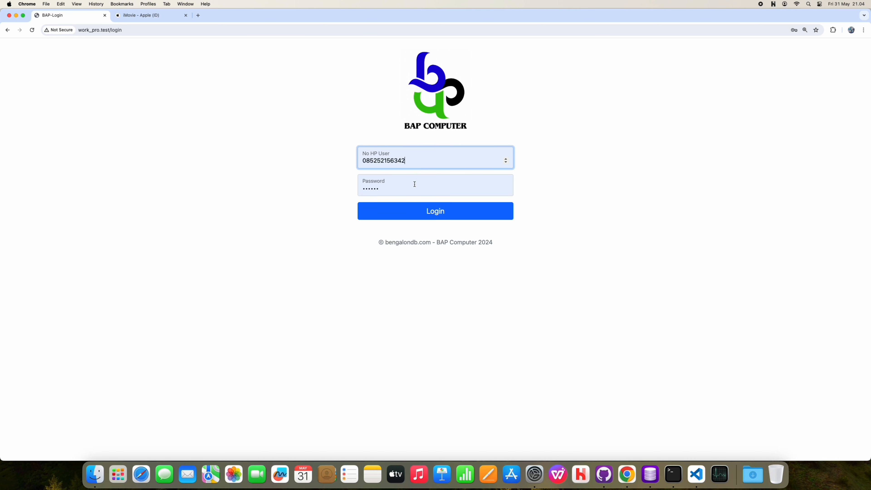
click(418, 222)
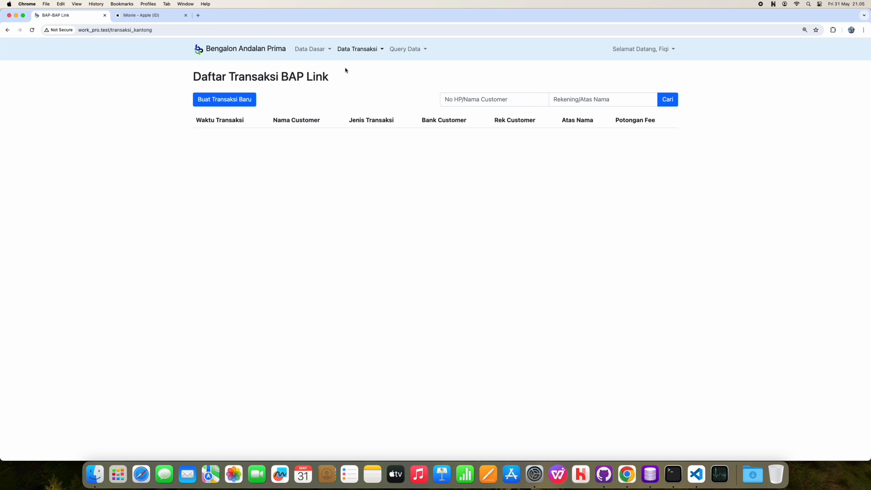
Step: Go to Data Dasar > Data Akun Bank Toko and start a new store bank account
click(315, 57)
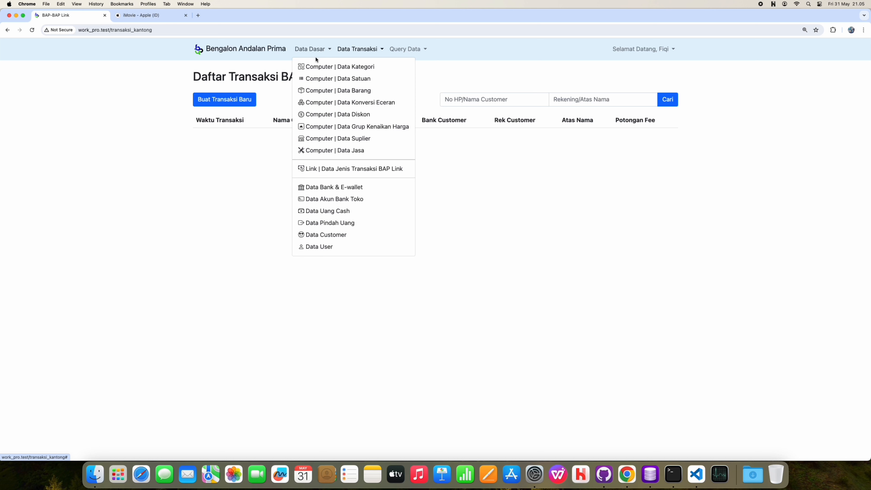
click(330, 198)
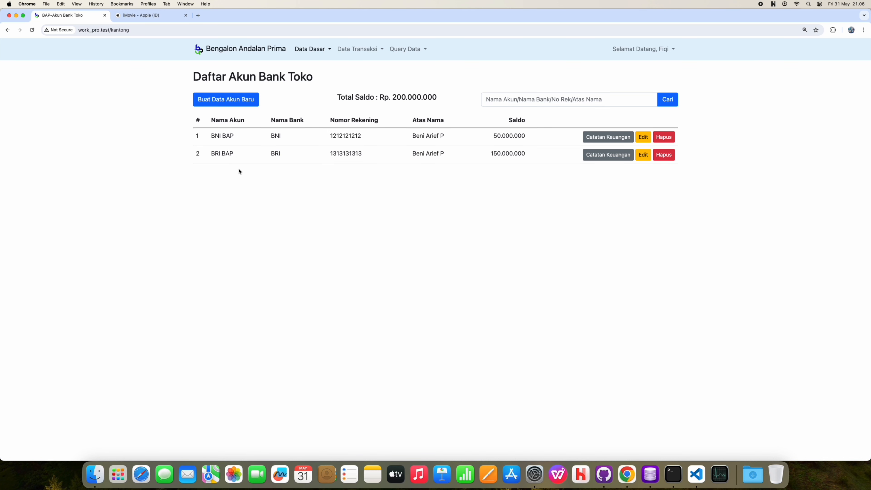
click(226, 101)
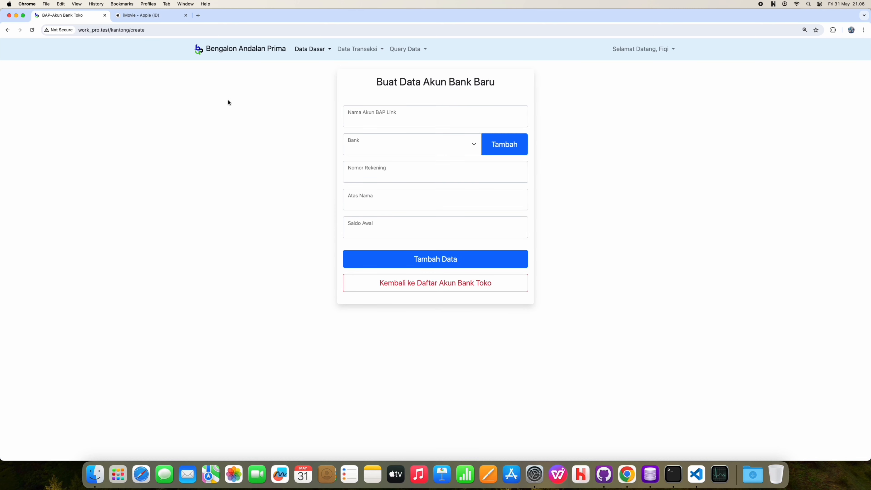
Step: Name the new account BAP Mandiri and choose Mandiri as its bank
click(377, 122)
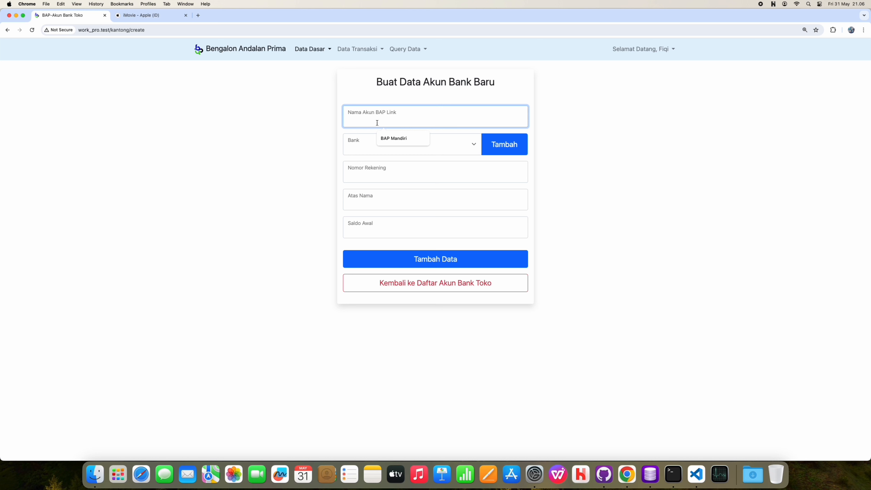
click(388, 142)
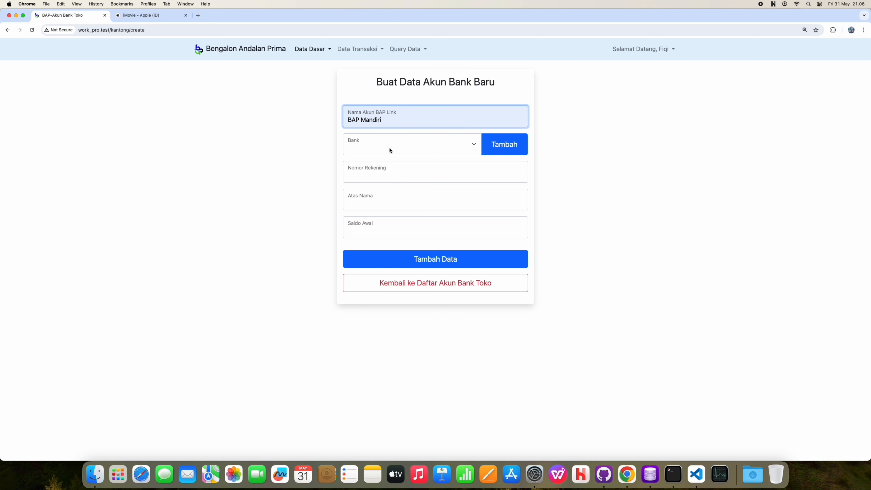
click(402, 150)
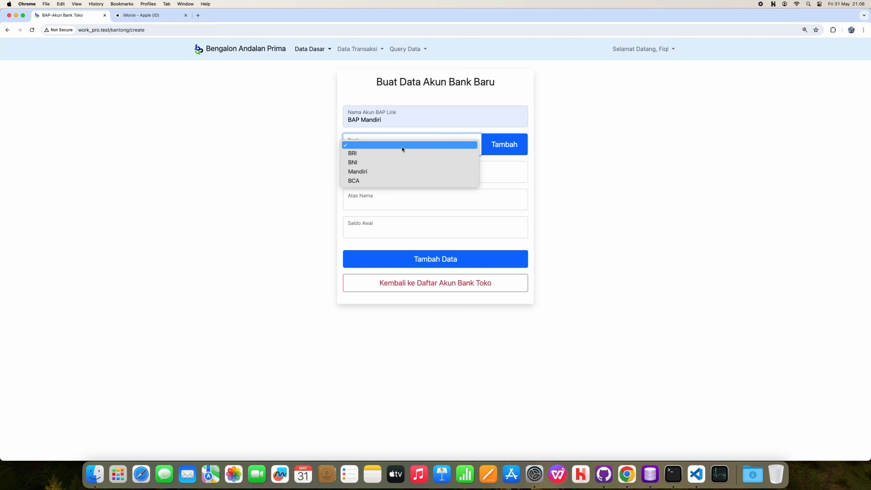
click(398, 171)
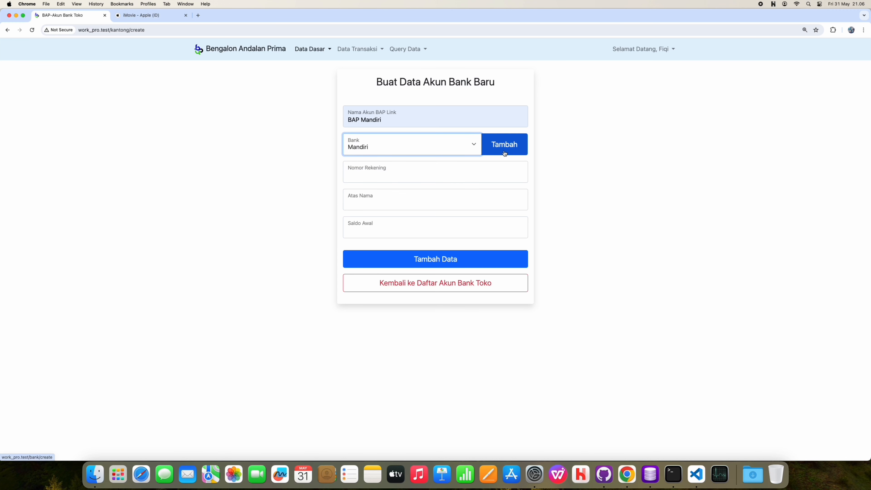
Step: Fill in the saved account number and holder name, enter the Rp 35.000.000 opening balance, and save
click(447, 181)
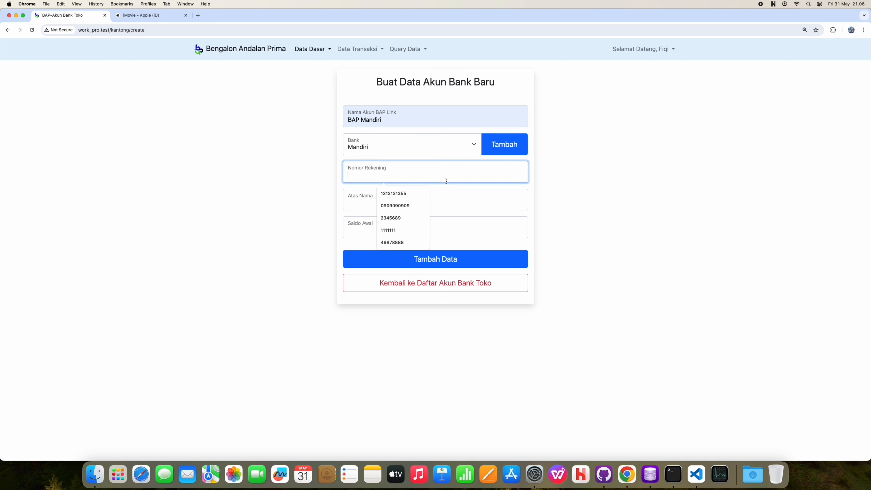
click(387, 195)
click(383, 200)
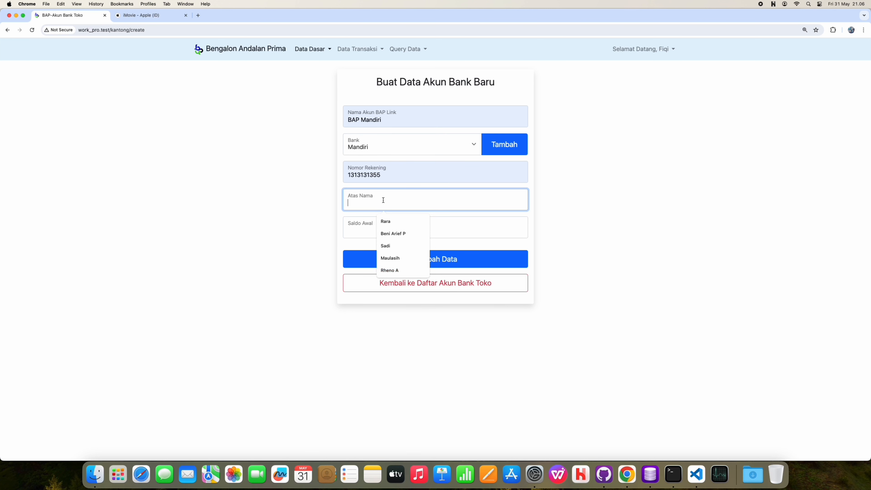
click(386, 233)
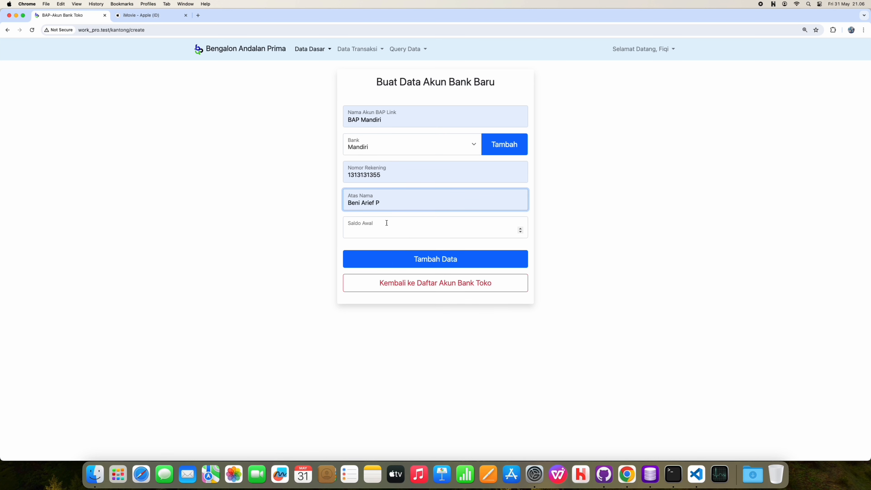
click(386, 223)
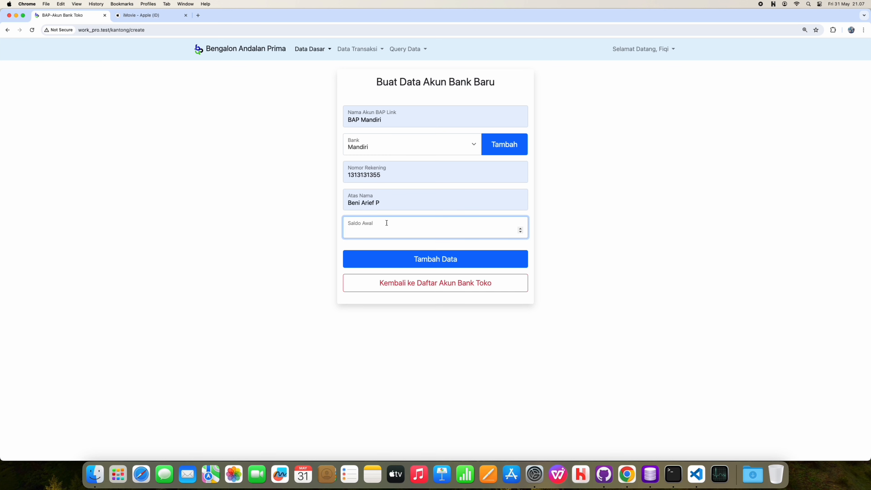
text(35000000)
key(Return)
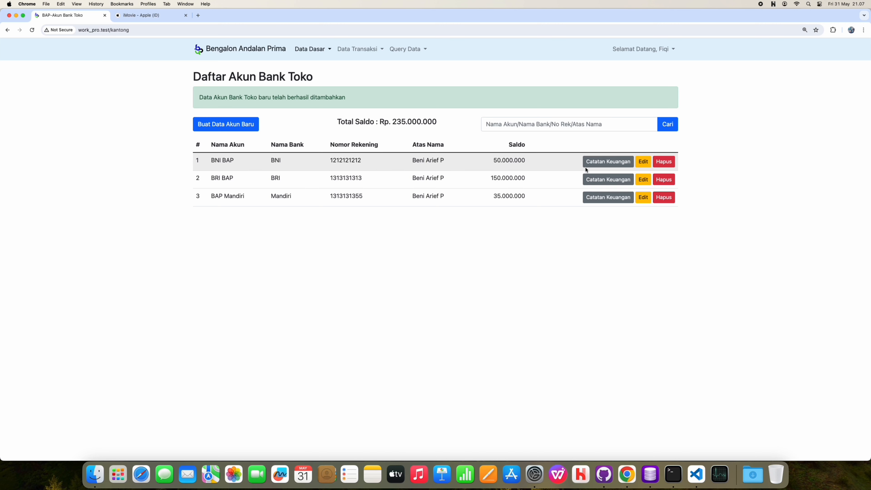
click(615, 161)
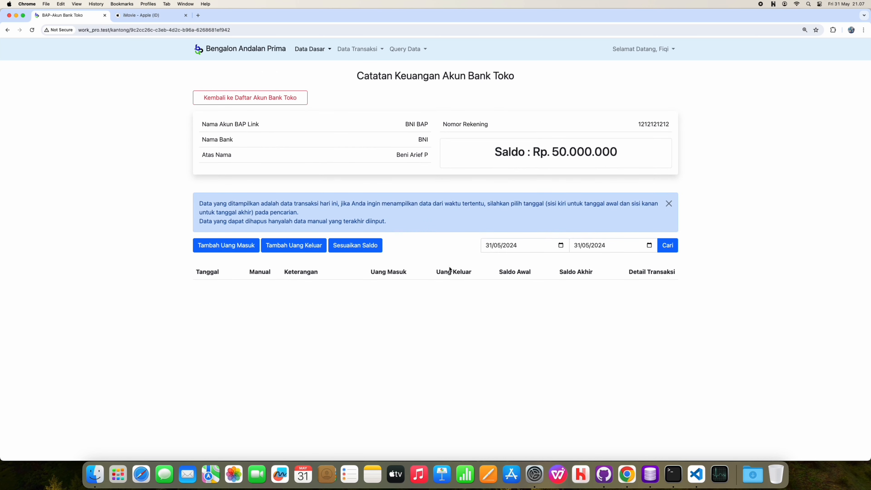
click(282, 108)
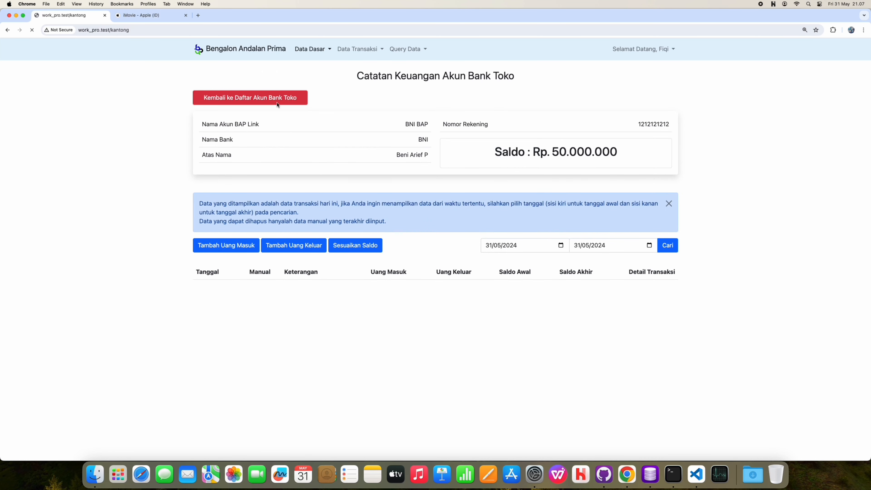
click(590, 156)
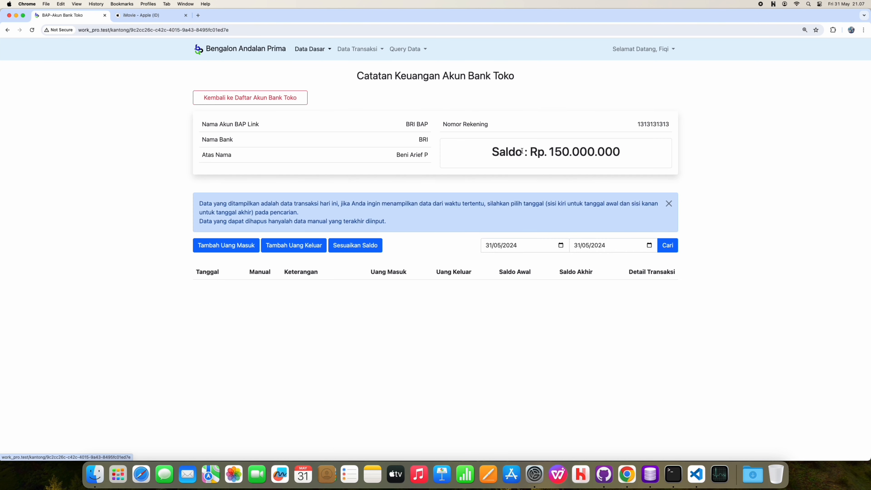
click(293, 105)
click(588, 173)
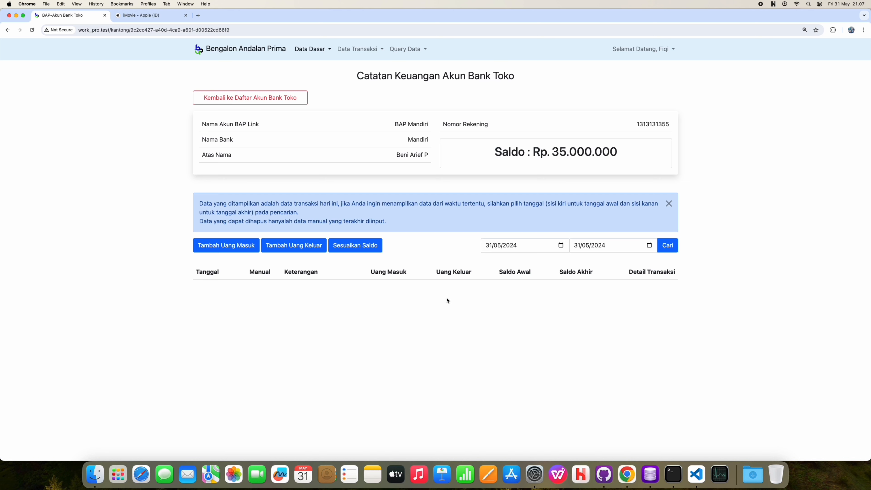
click(256, 104)
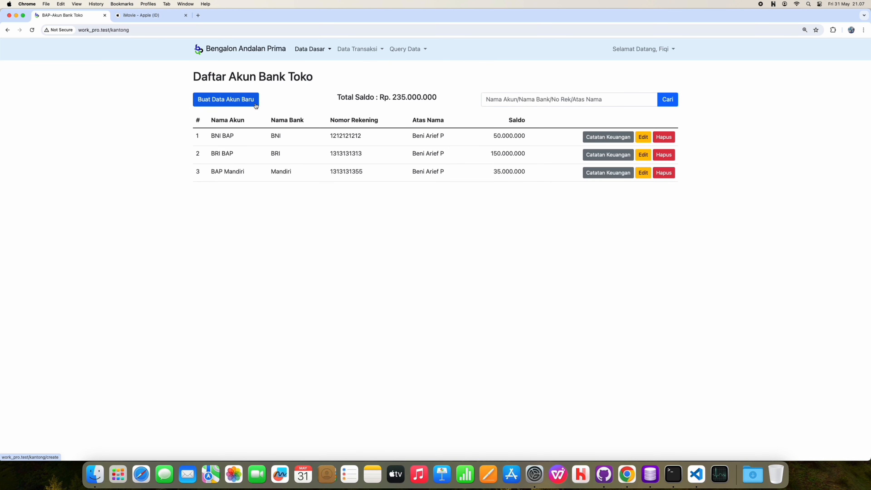
click(305, 54)
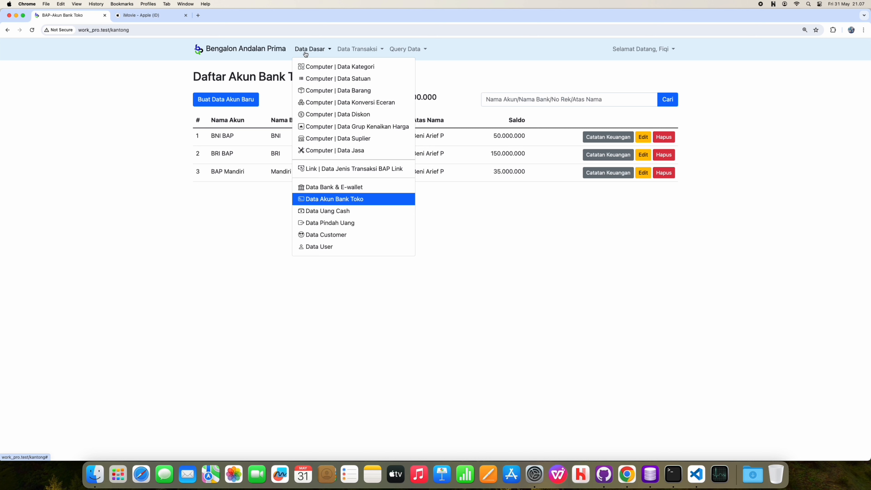
Step: Open the Data Uang Cash ledger and highlight its Rp 150.000.000 balance
click(354, 215)
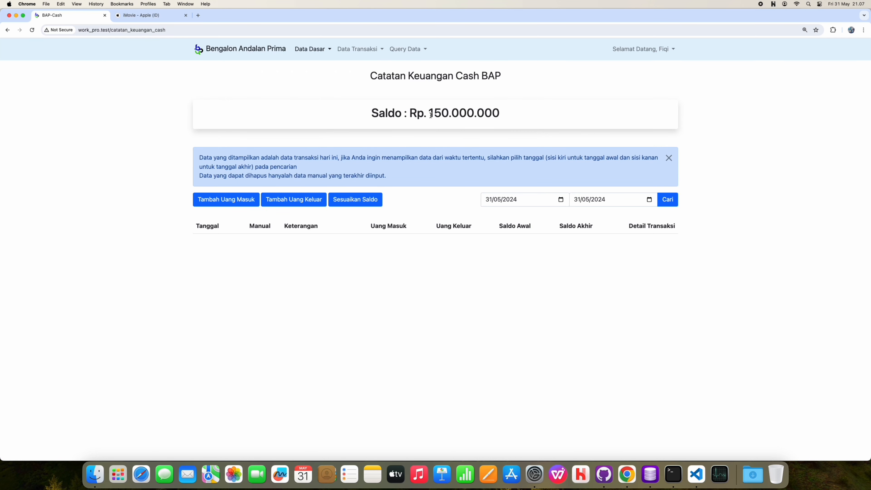
drag(430, 114, 492, 115)
click(478, 264)
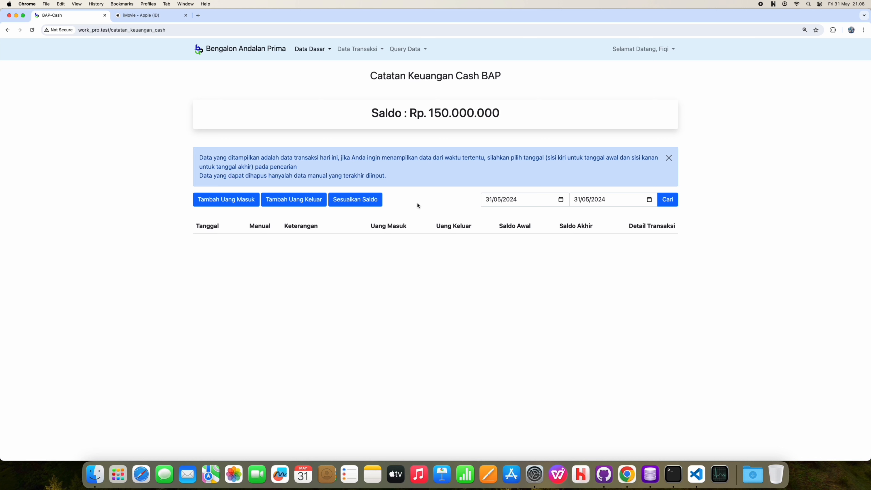
Step: Open the Data Dasar menu from the navigation bar
click(307, 48)
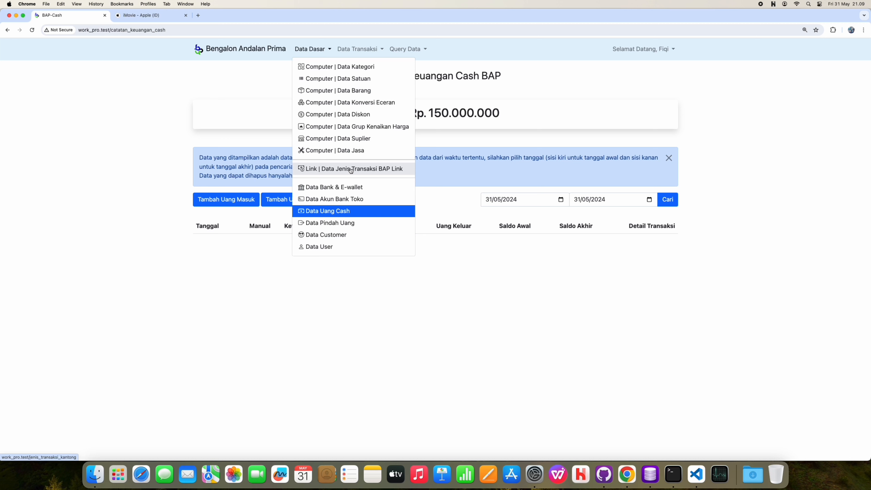
Step: Go to the BAP Link transaction types list and start a new Tarik Tunai type
click(335, 170)
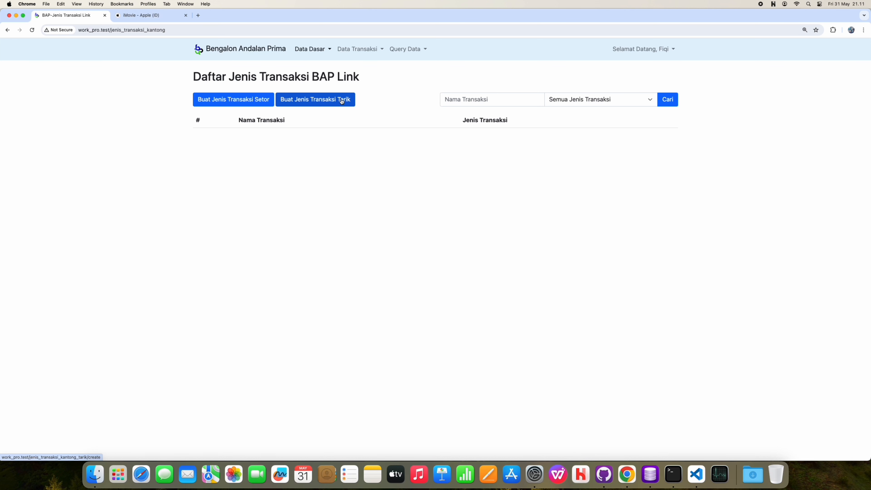
click(346, 100)
Step: Add a Tarik Tunai transaction type with Semua as the bank/e-wallet source
click(432, 118)
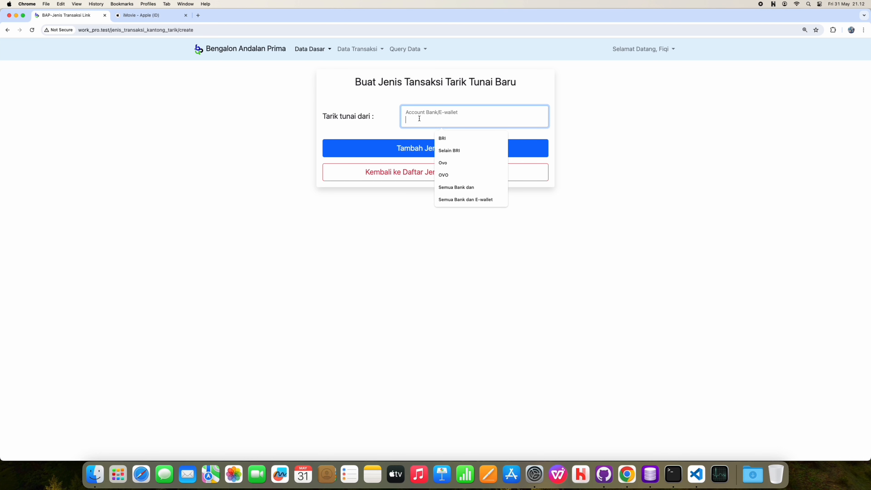
text(Semua)
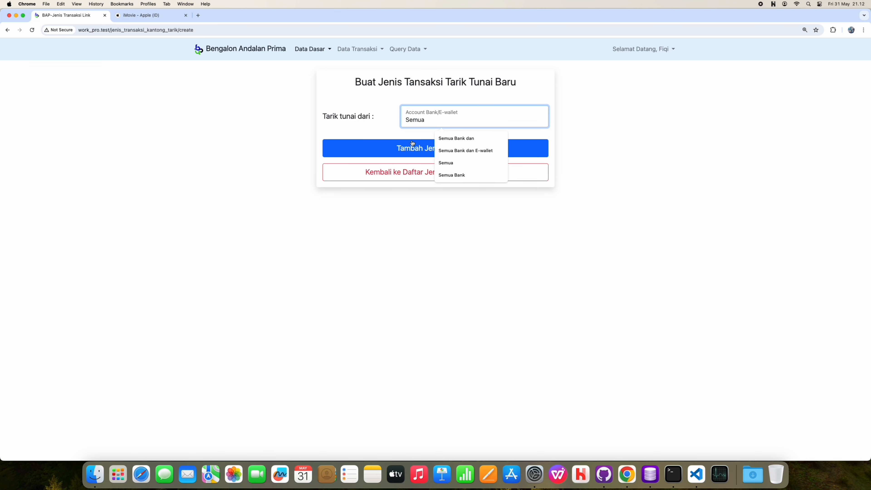
click(410, 147)
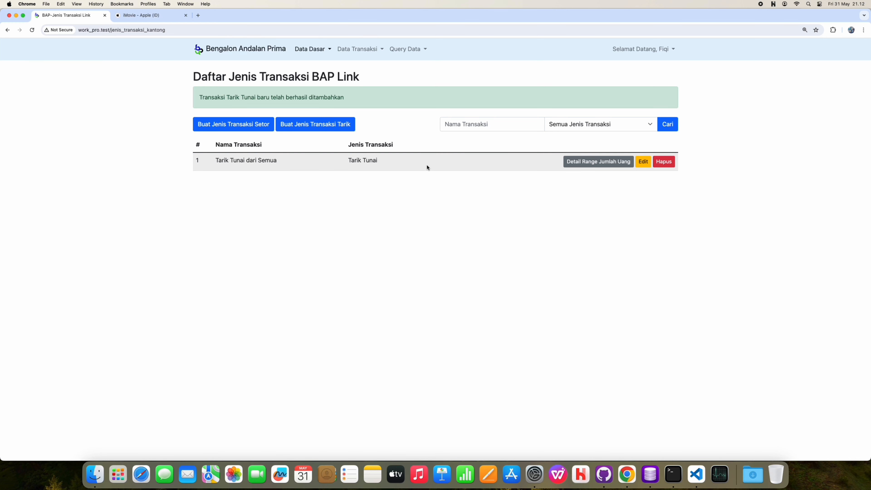
Step: Open the fee range details of Tarik Tunai dari Semua and begin a new range
click(604, 162)
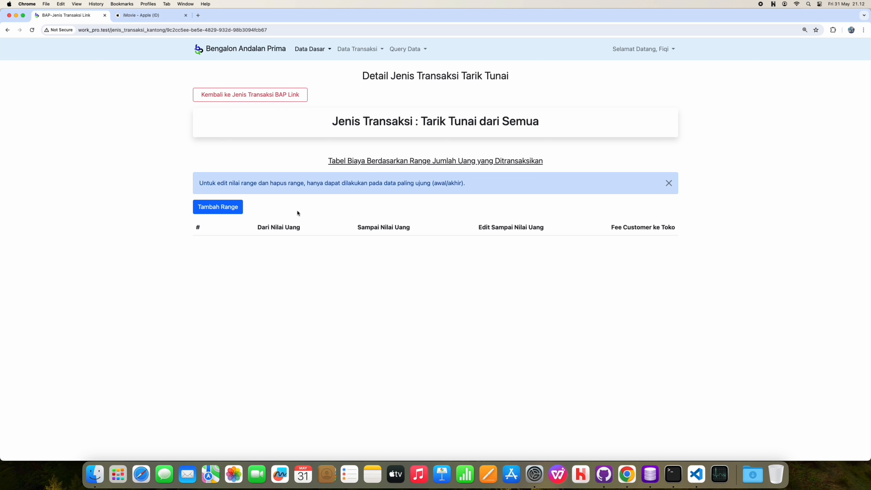
click(227, 207)
Step: Create the first fee range: 10000 to 599999 with a 5000 fee
click(354, 135)
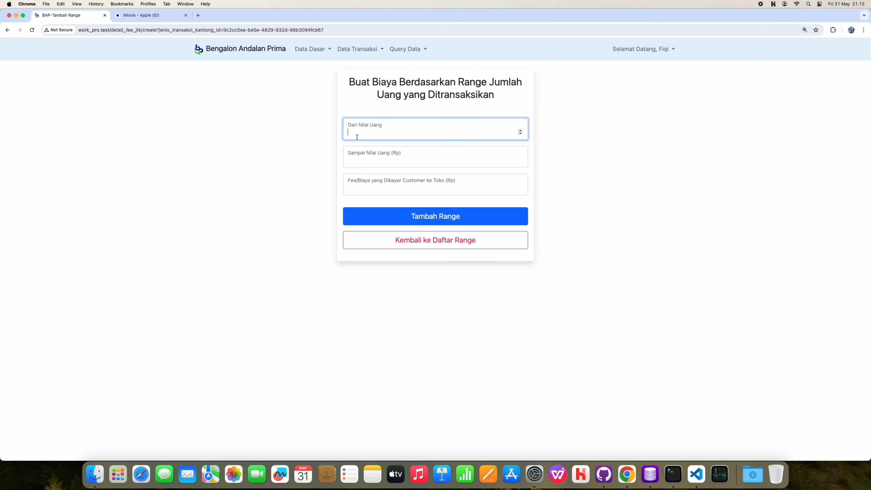
text(10000)
click(375, 159)
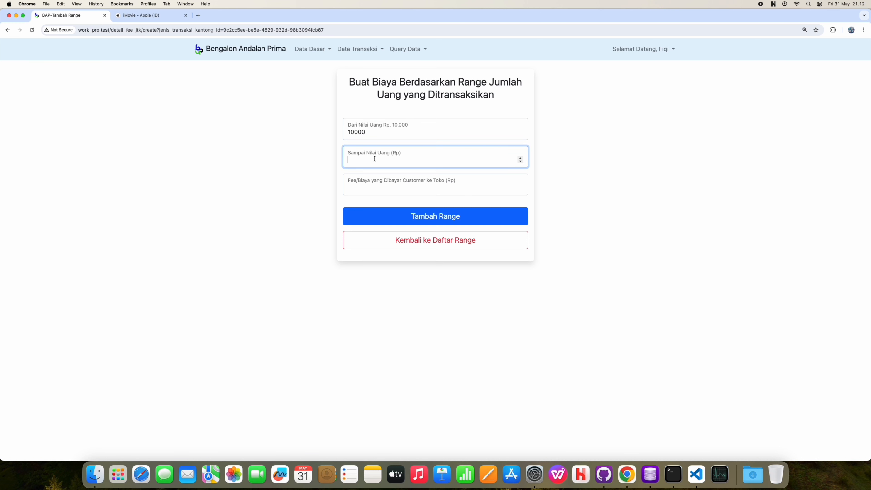
text(600000)
click(520, 163)
click(483, 186)
text(5000)
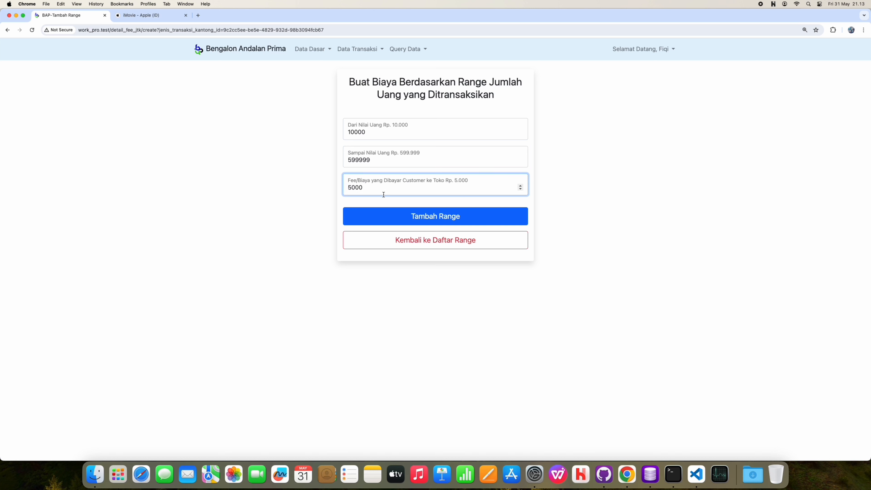
click(388, 215)
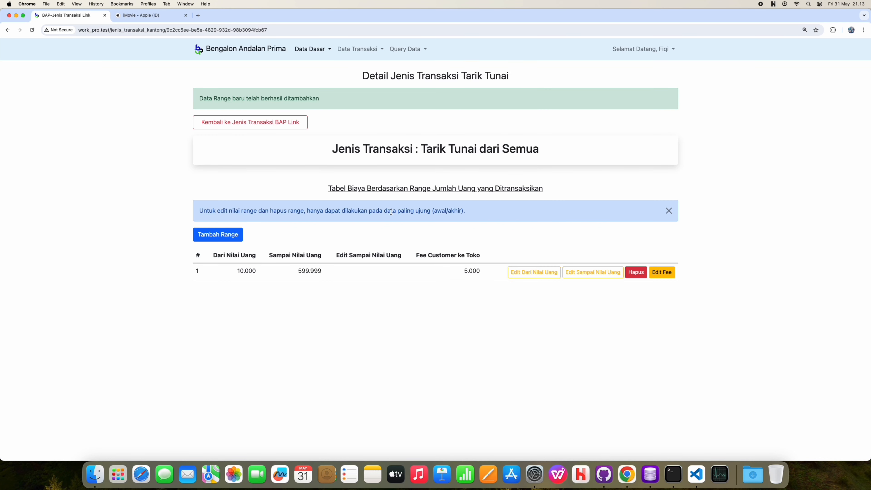
Step: Add a fee range up to 3999999 with an 8000 fee
click(218, 234)
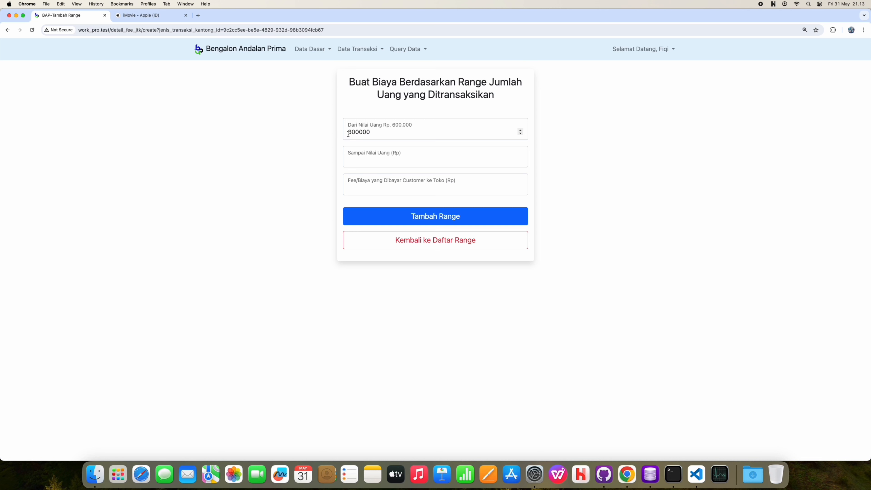
click(370, 160)
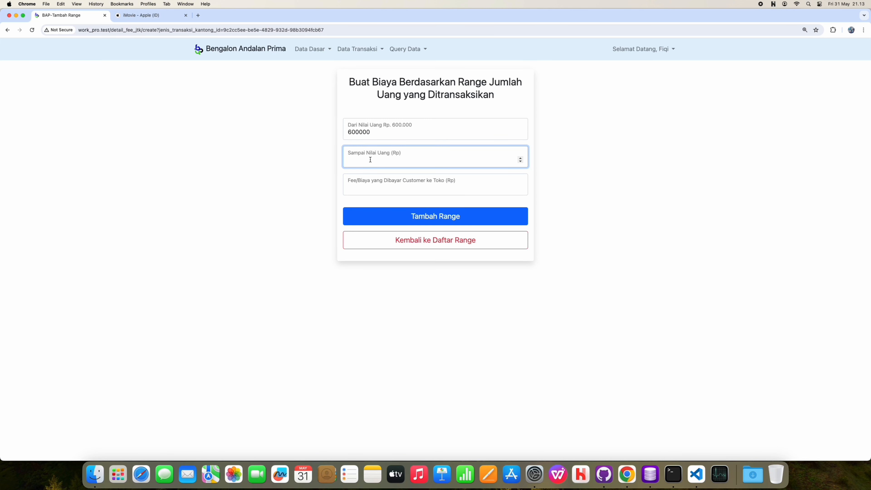
text(3999999)
click(357, 184)
text(8)
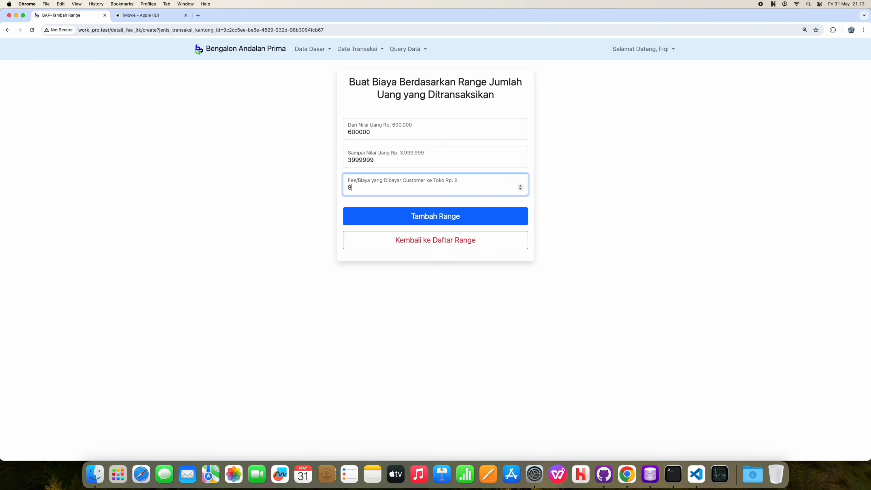
text(000)
click(357, 216)
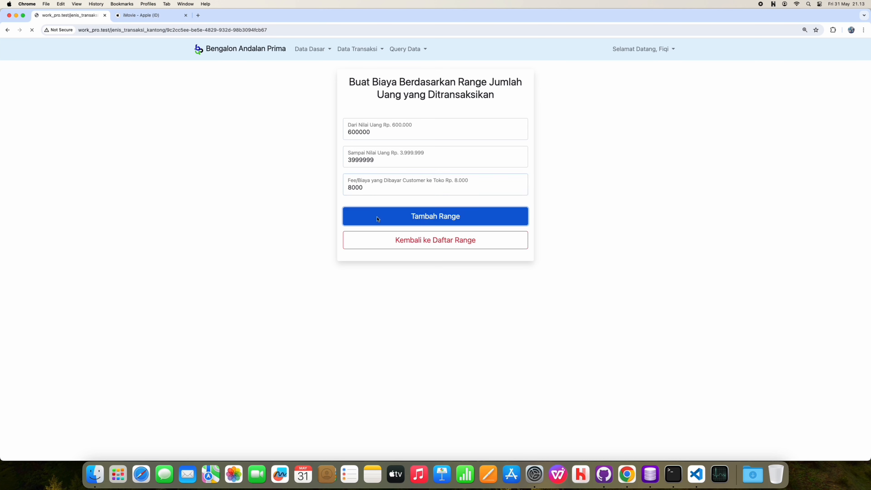
Step: Add a third fee range up to 6999999 with a 15000 fee
click(220, 238)
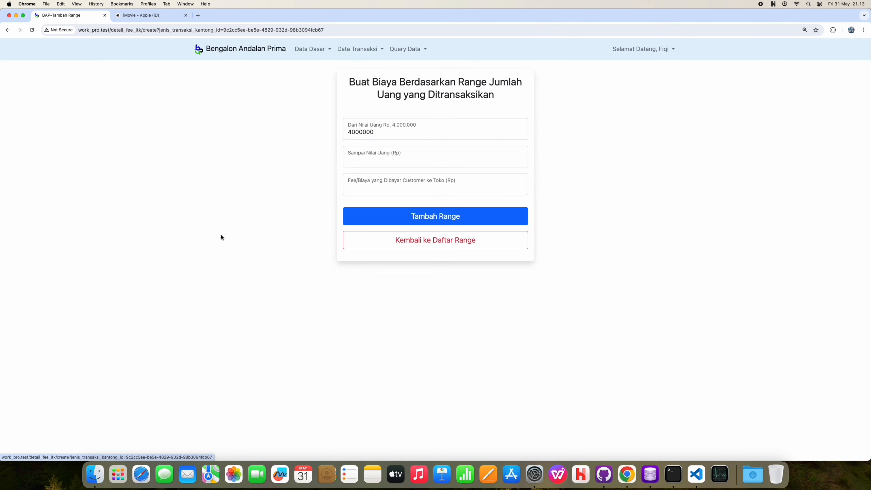
click(390, 161)
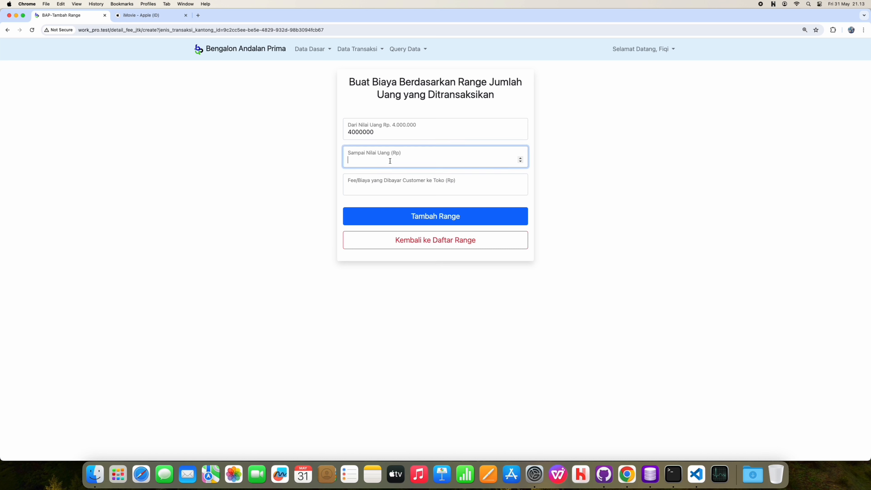
text(6999999)
click(381, 181)
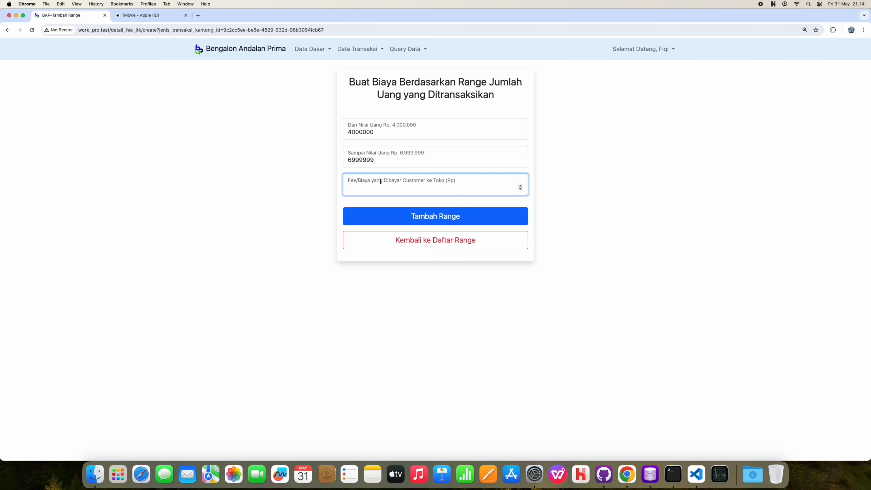
text(15000)
key(Return)
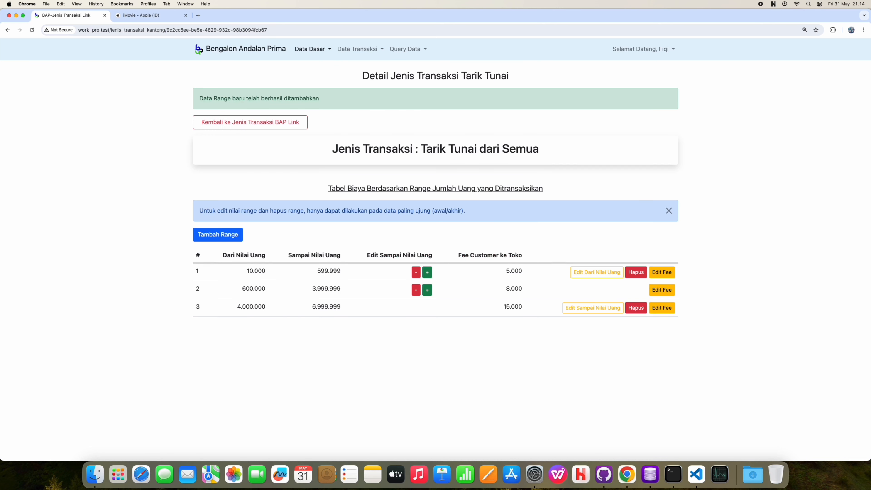
Step: Add the Tarik Tunai range with upper limit 10000000 and fee 20000, starting at 7.000.000
click(220, 235)
click(375, 159)
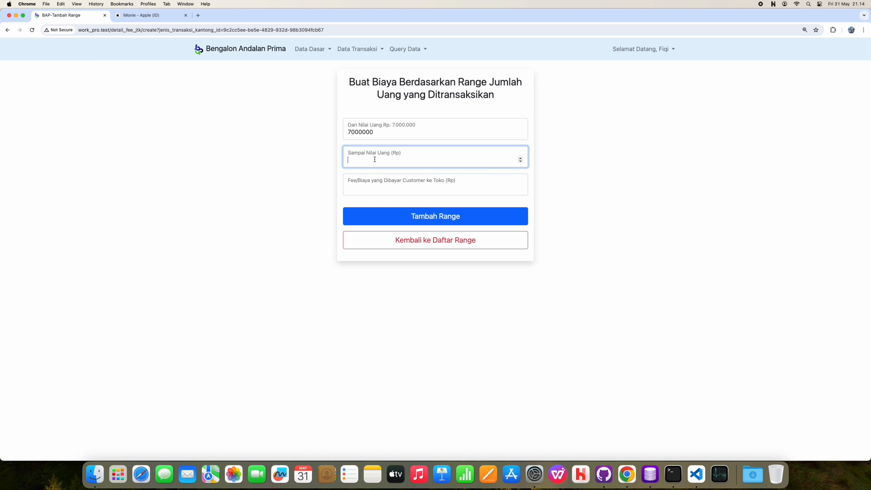
text(10000000)
click(358, 189)
text(20000)
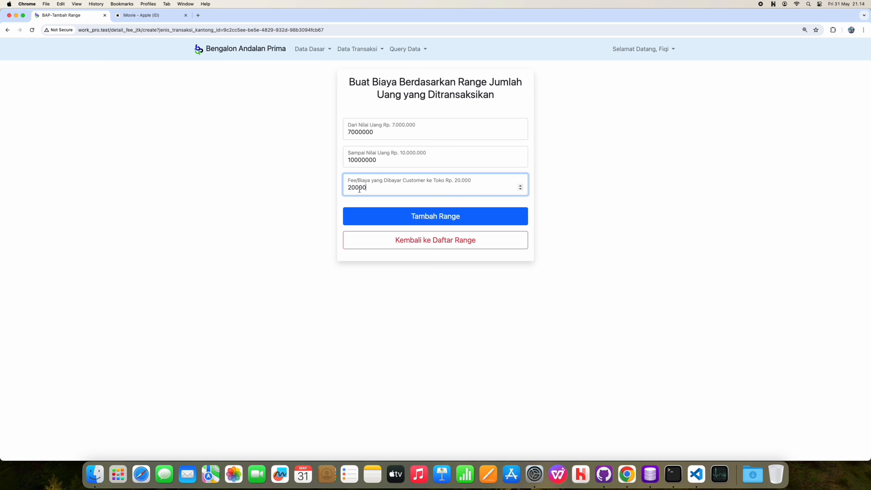
click(404, 222)
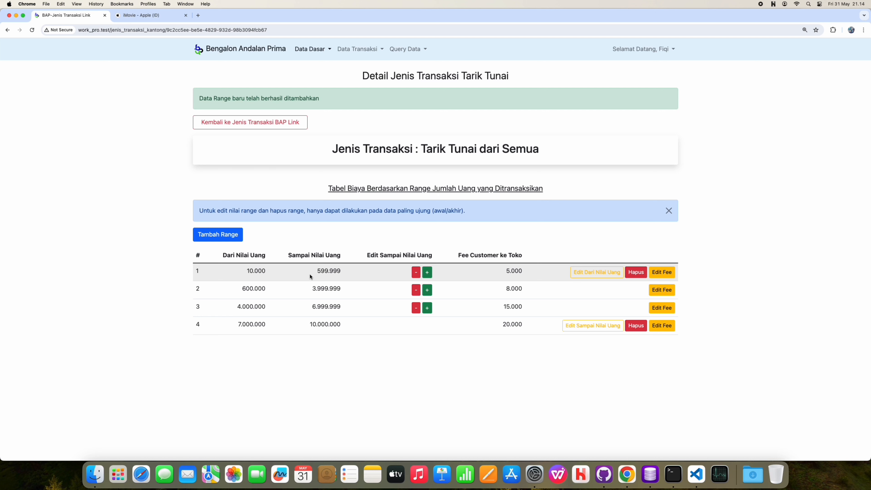
click(428, 273)
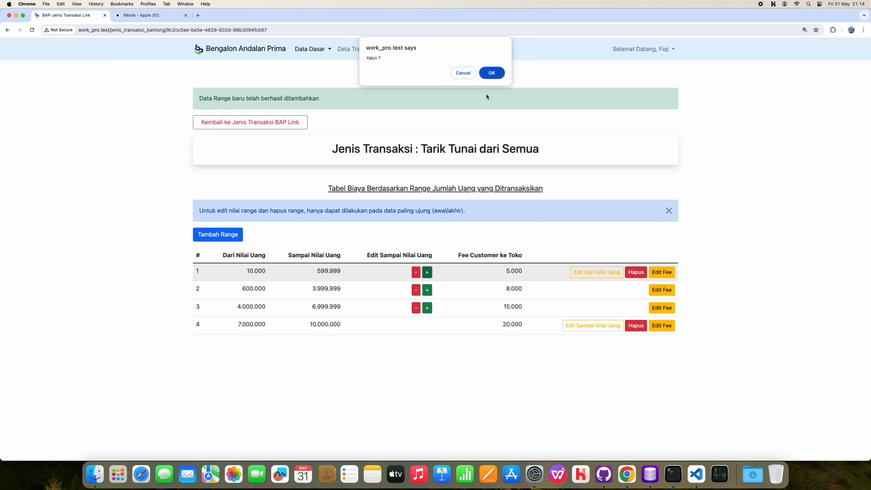
click(490, 73)
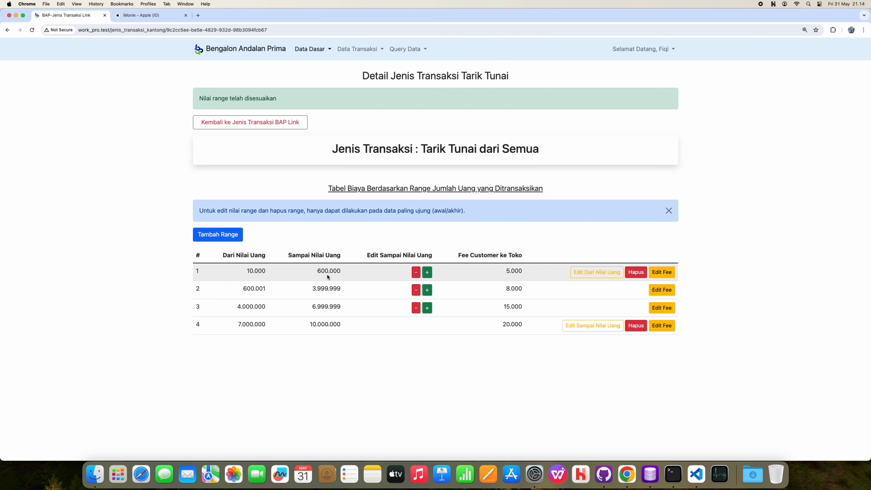
drag(322, 272, 346, 274)
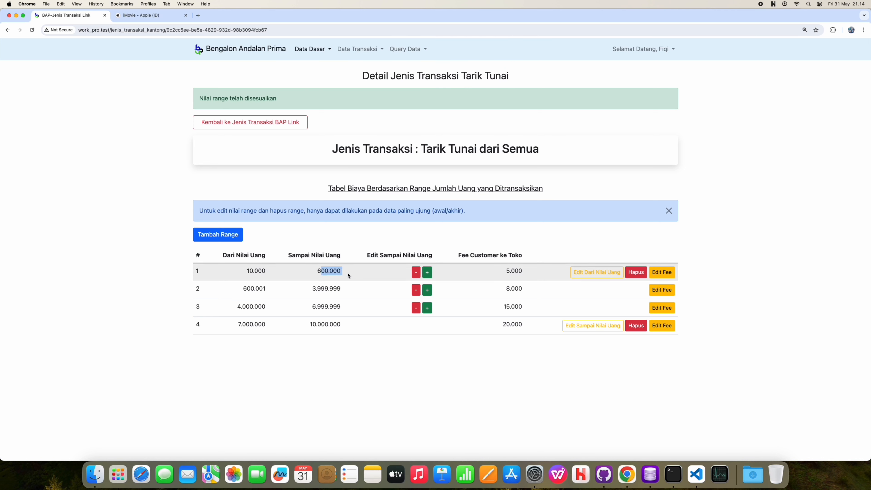
click(267, 297)
drag(247, 289, 263, 290)
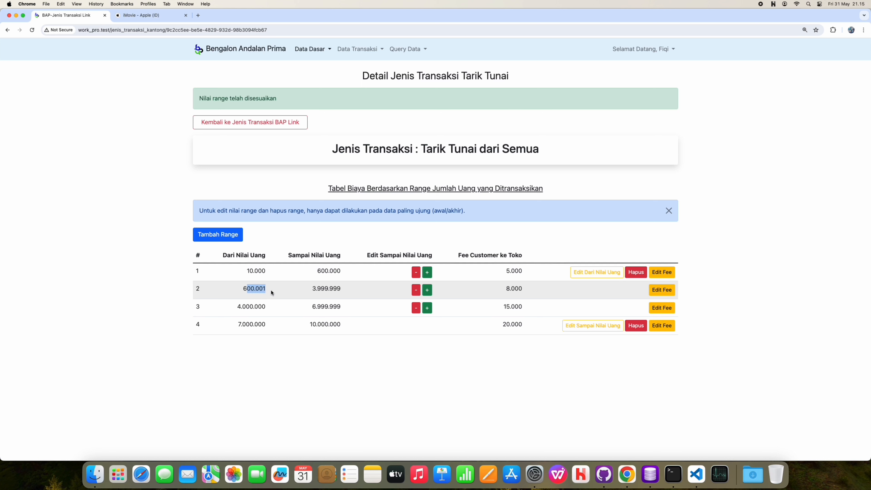
click(511, 287)
double_click(512, 287)
click(417, 274)
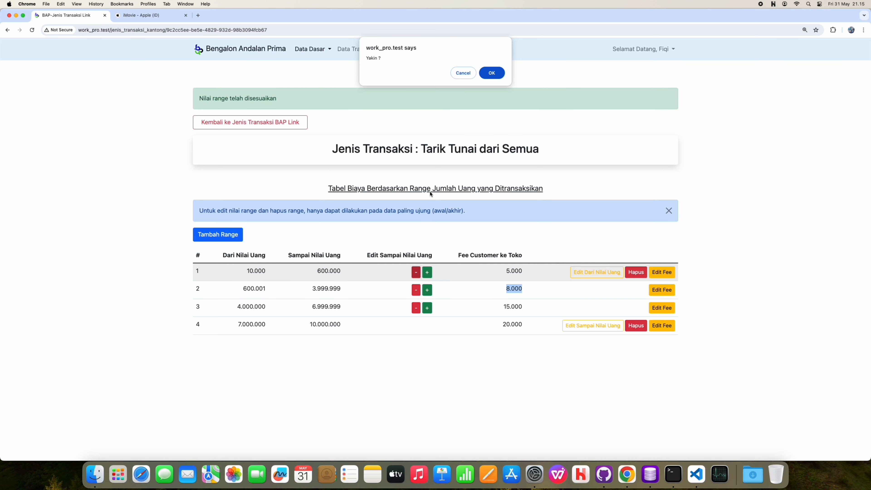
click(490, 75)
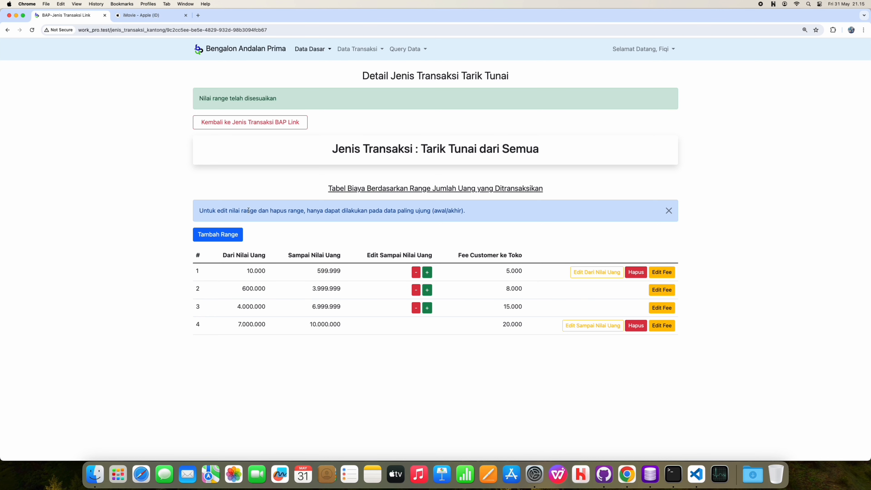
drag(221, 209, 236, 212)
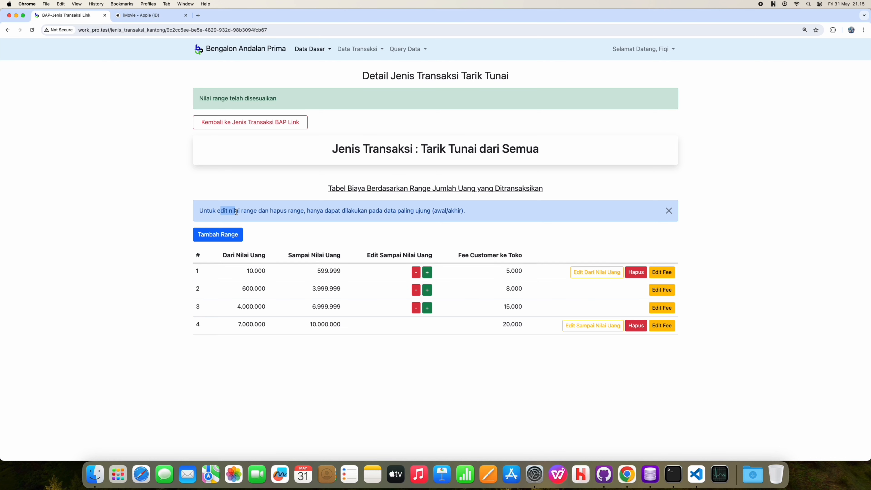
click(281, 212)
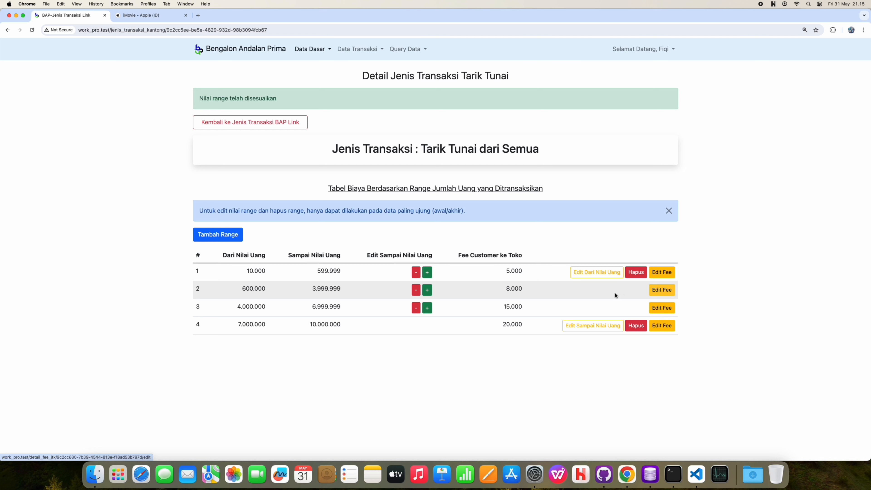
Step: Change the 600.000–3.999.999 range fee from 8.000 to 9.000
click(661, 290)
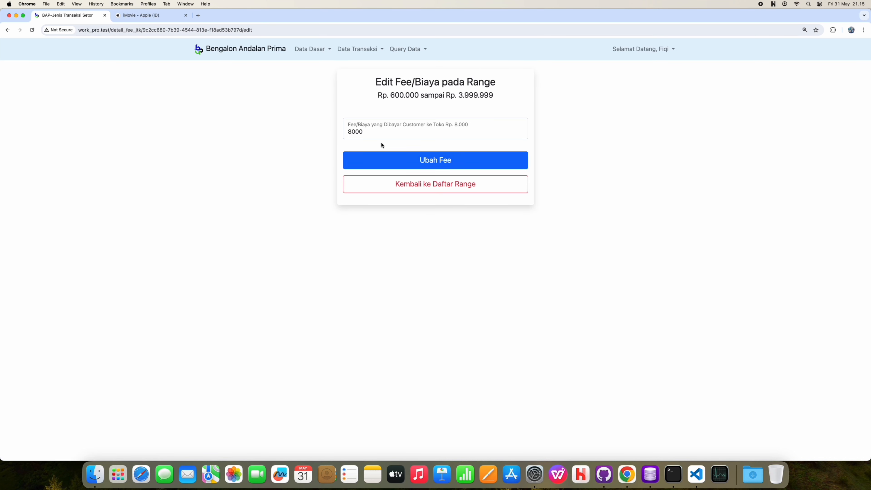
click(352, 134)
key(BackSpace)
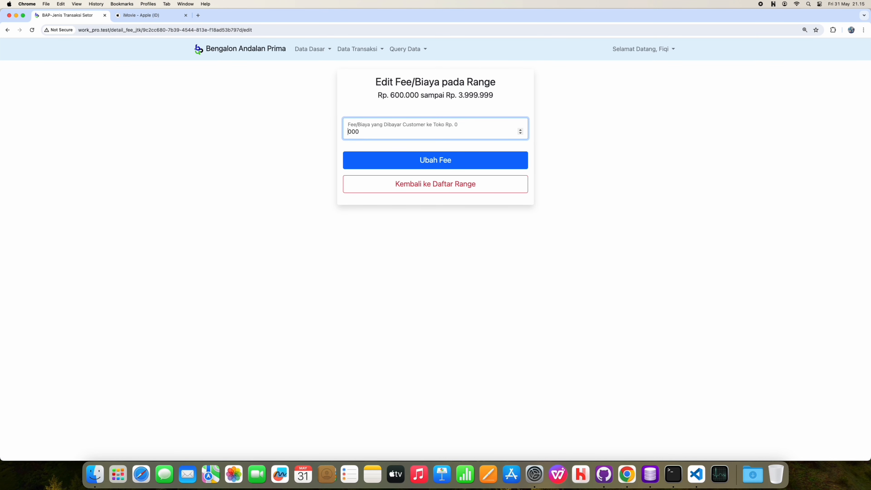
text(9)
click(369, 160)
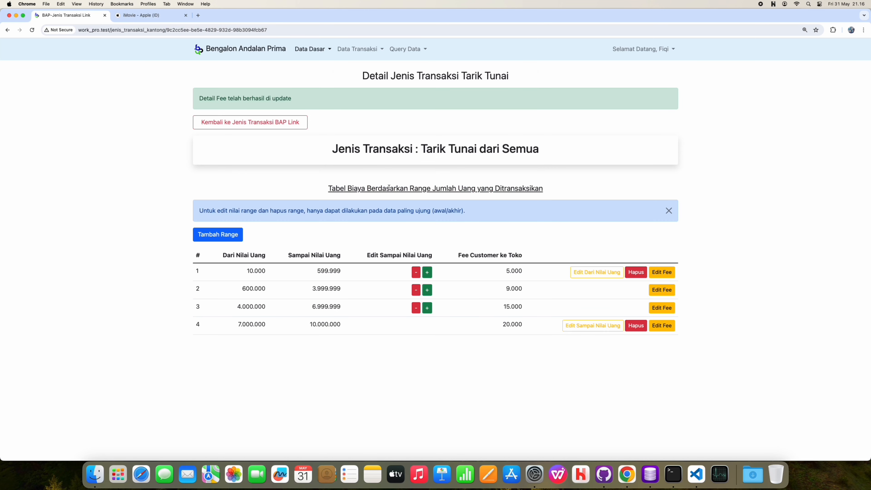
Step: Restore that range's fee to 8.000 and return to the BAP Link transaction types list
click(661, 289)
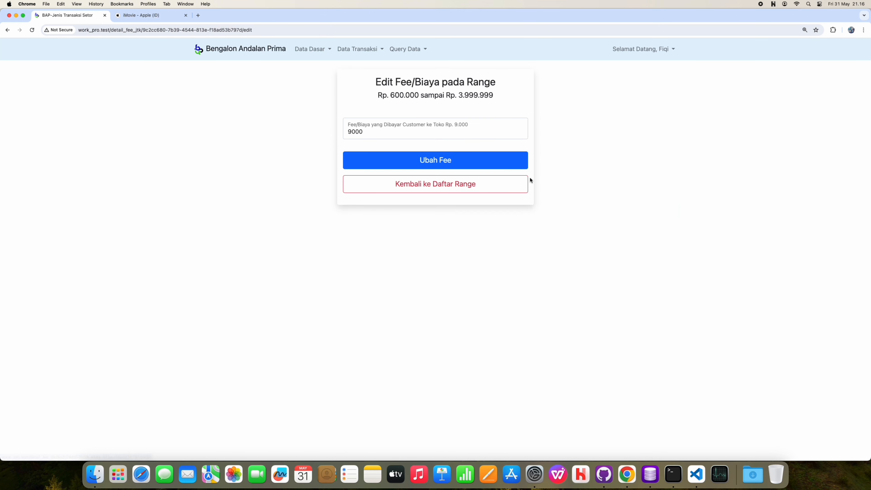
click(351, 133)
key(BackSpace)
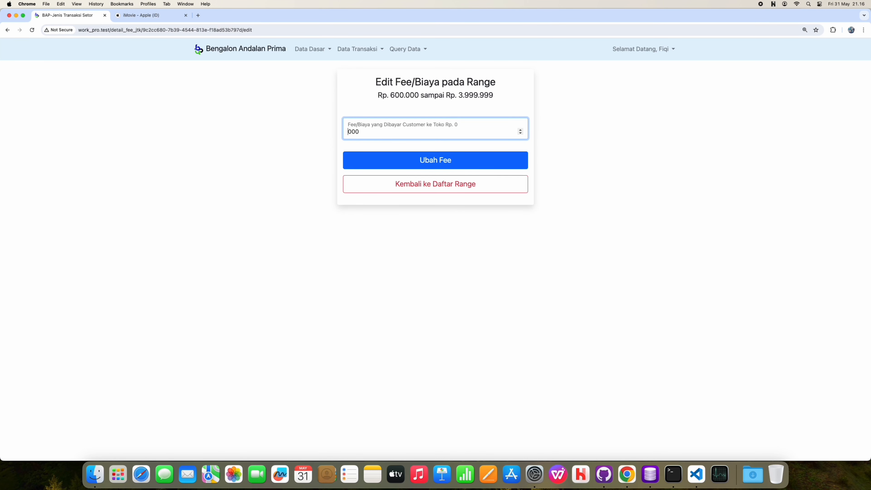
text(8)
click(390, 160)
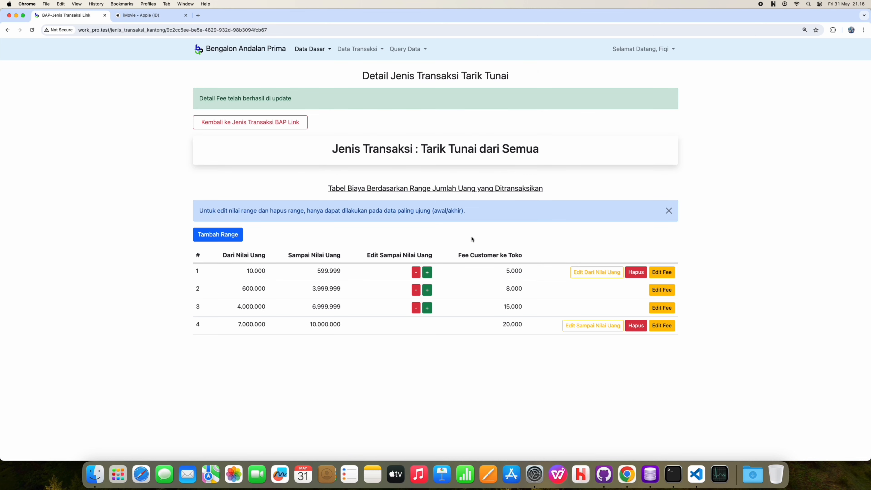
click(297, 123)
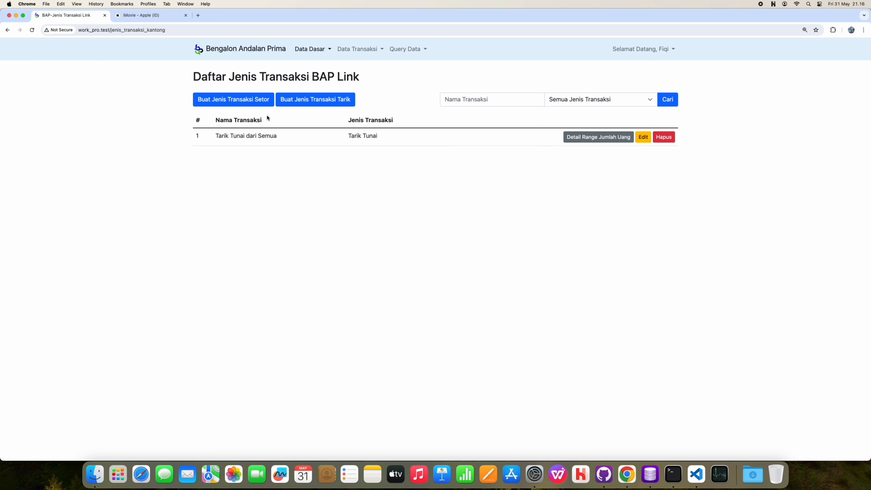
Step: Create a Setor Tunai transaction type with BRI as the destination bank
click(253, 104)
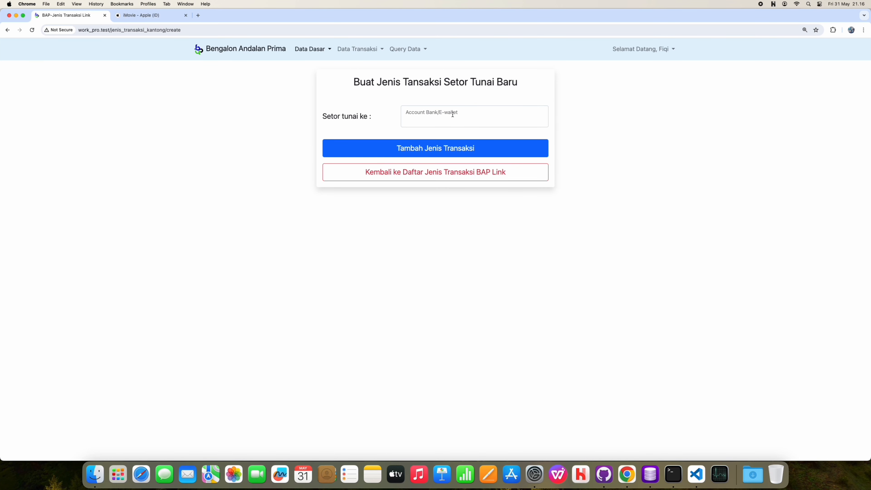
click(452, 116)
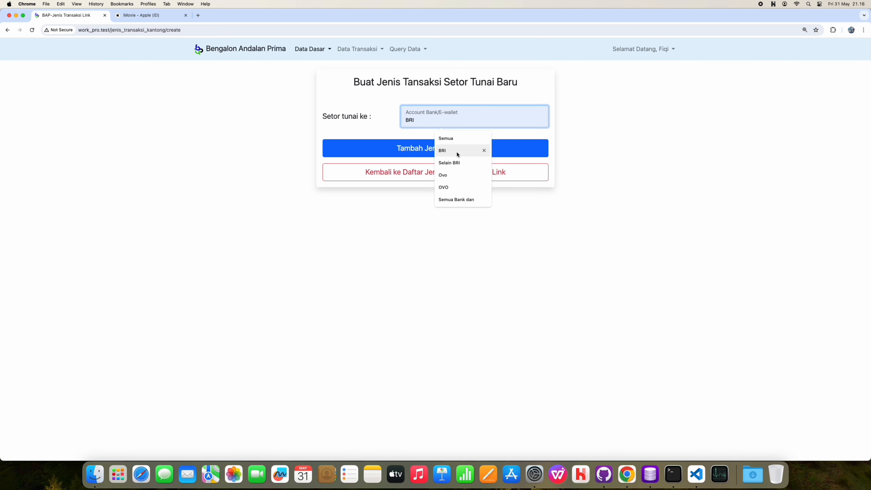
click(446, 150)
click(444, 148)
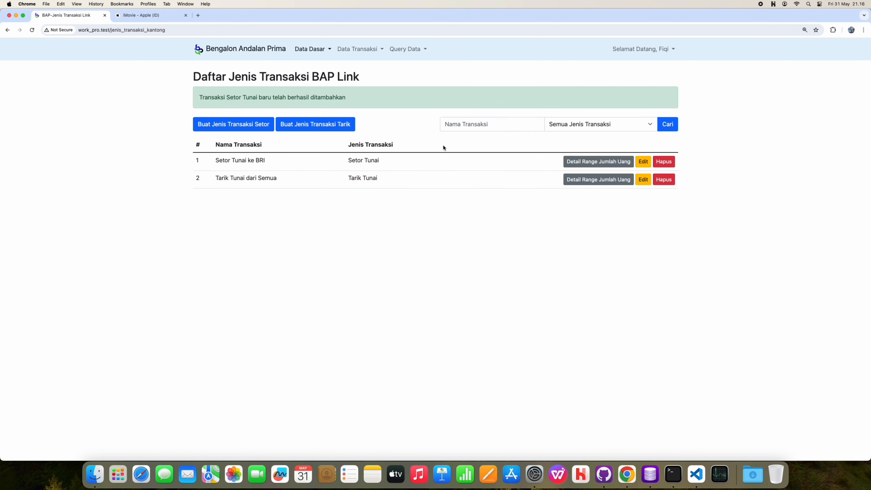
Step: Create a second Setor Tunai type with 'Selain BRI' as the destination
click(233, 125)
click(410, 120)
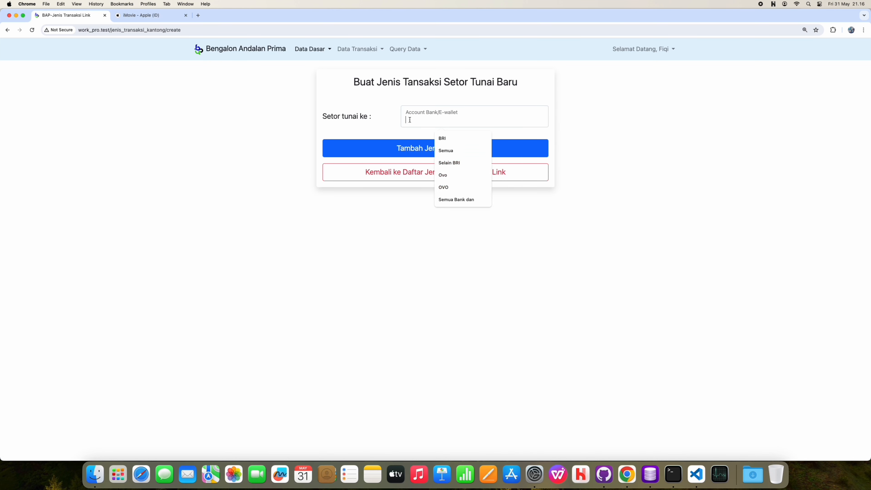
text(S)
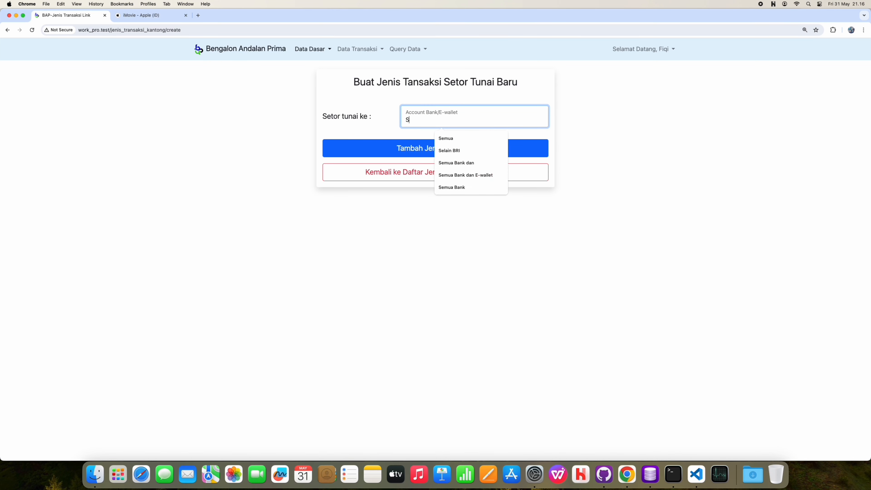
text(elain BRI)
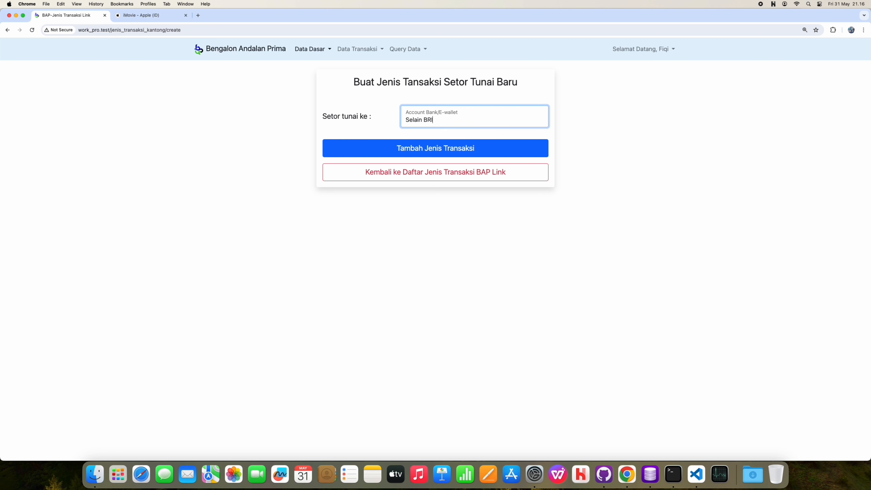
click(420, 154)
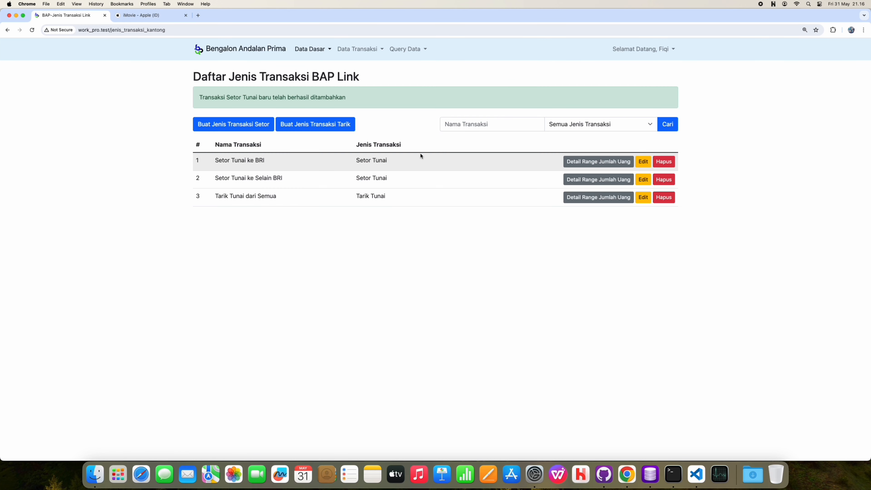
Step: Open Setor Tunai ke BRI's fee ranges and add 10.000–599.999 with a 5.000 fee
drag(284, 156, 293, 177)
click(306, 166)
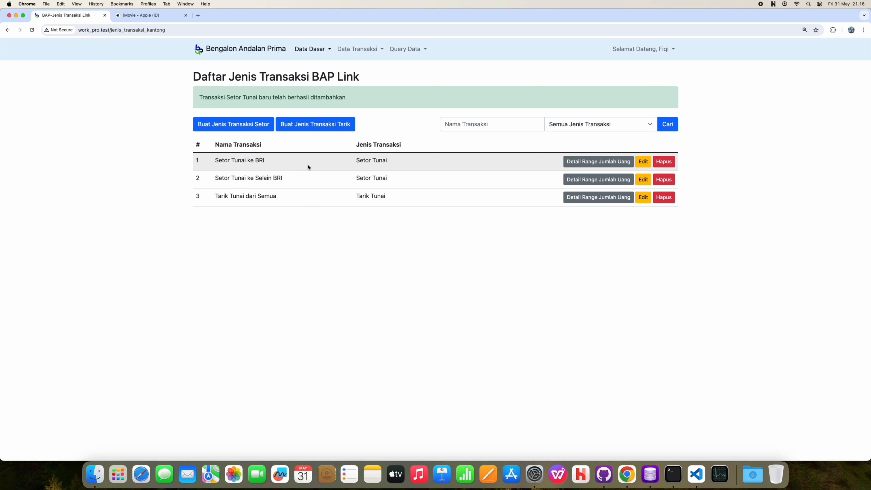
click(602, 165)
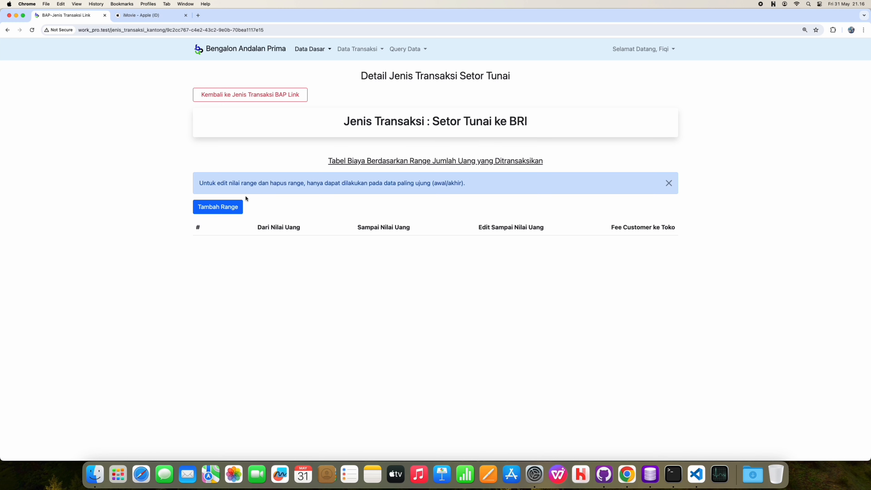
click(238, 206)
click(366, 135)
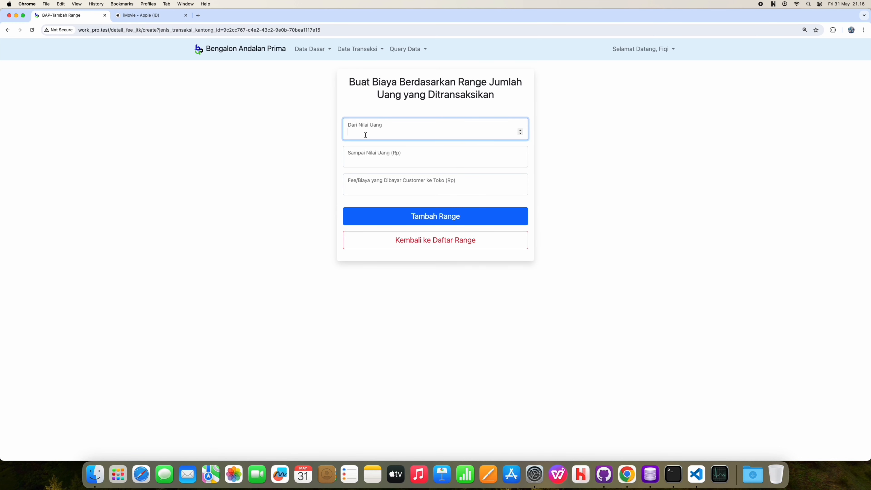
text(10000)
click(371, 155)
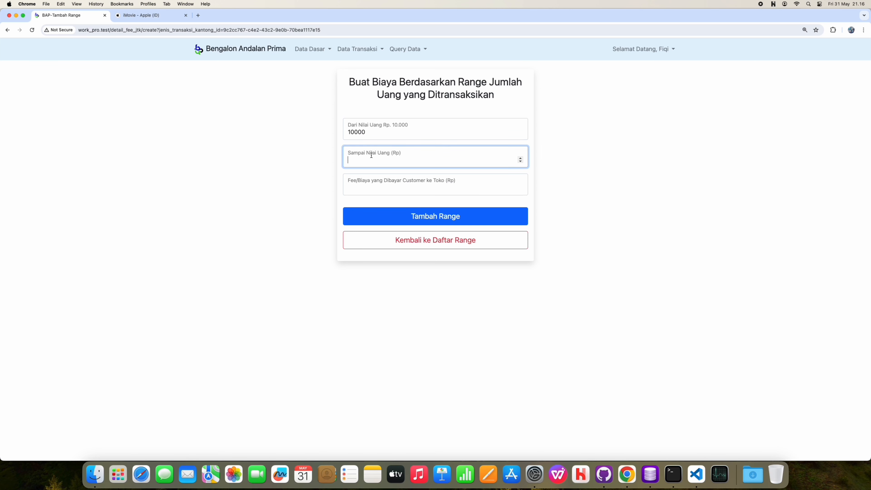
text(599999)
click(369, 189)
text(5000)
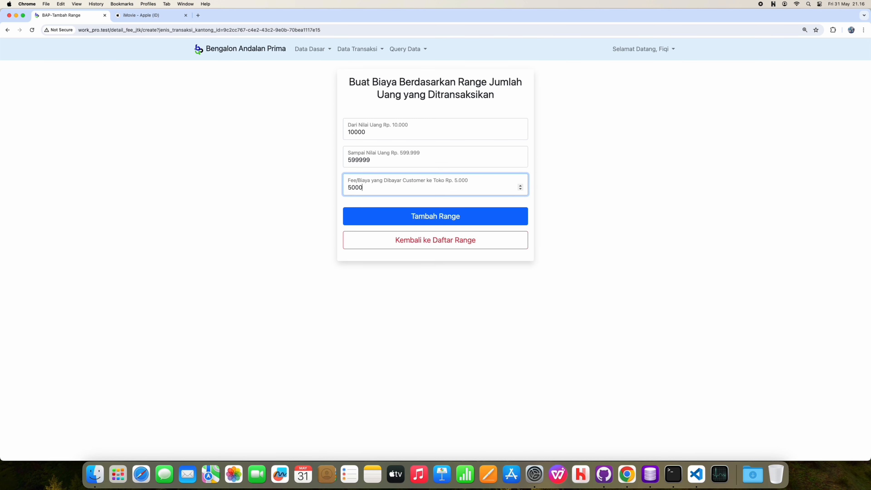
click(383, 219)
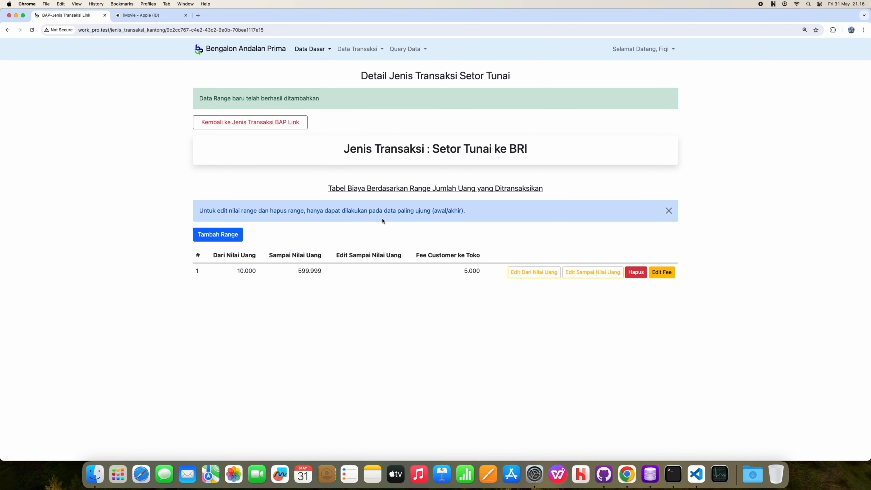
Step: Start the next range with an upper limit of 3999999
click(232, 233)
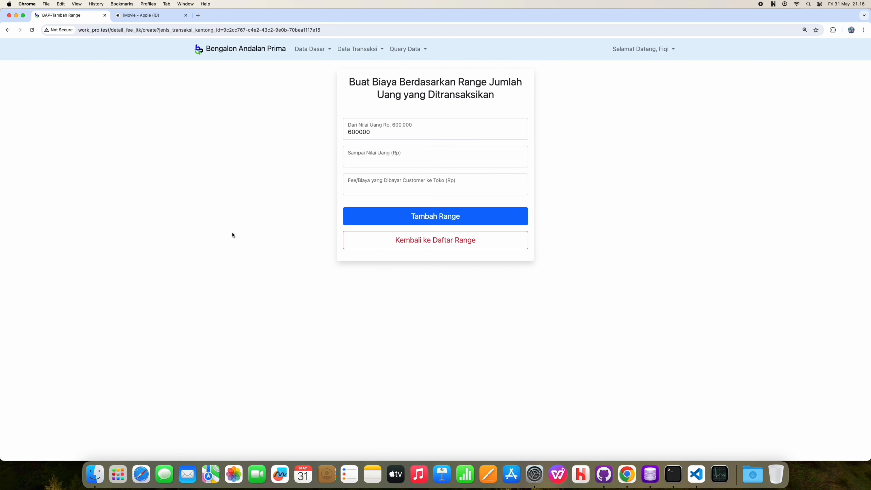
click(390, 155)
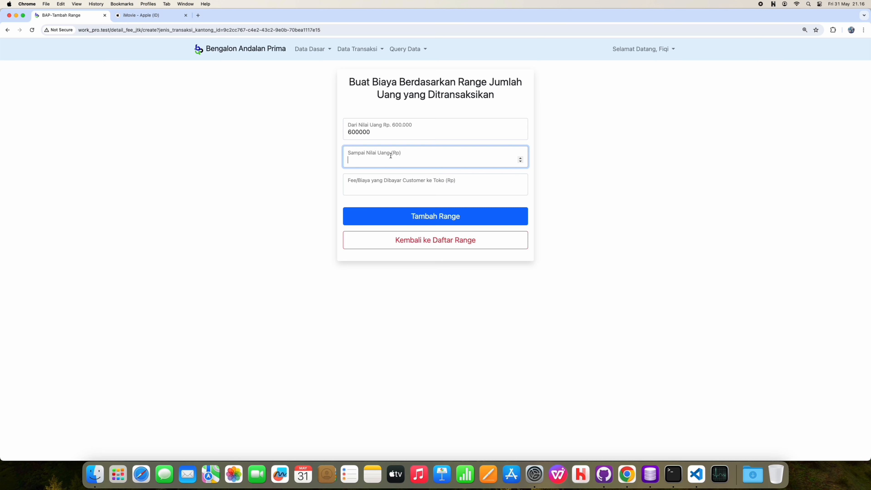
text(3999999)
click(389, 186)
Step: Save the 600.000–3.999.999 range at 8.000, then add 4.000.000–6.999.999 at 15.000
text(8)
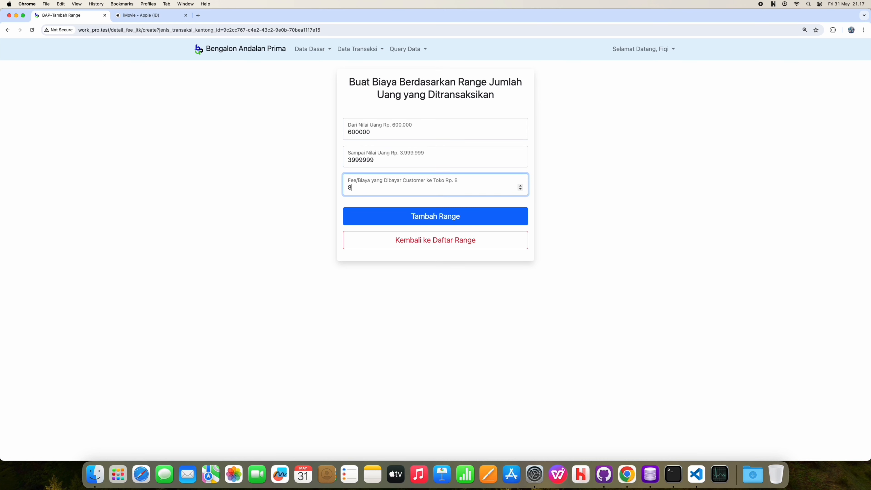
text(000)
click(385, 222)
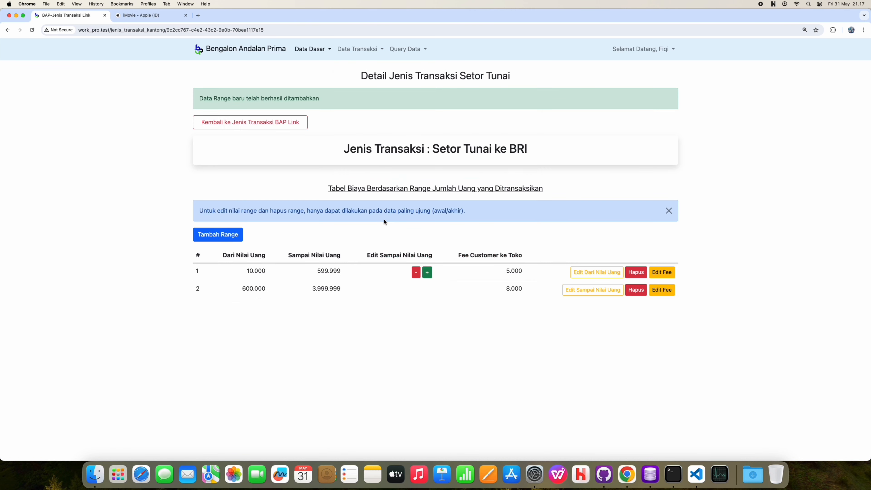
click(228, 230)
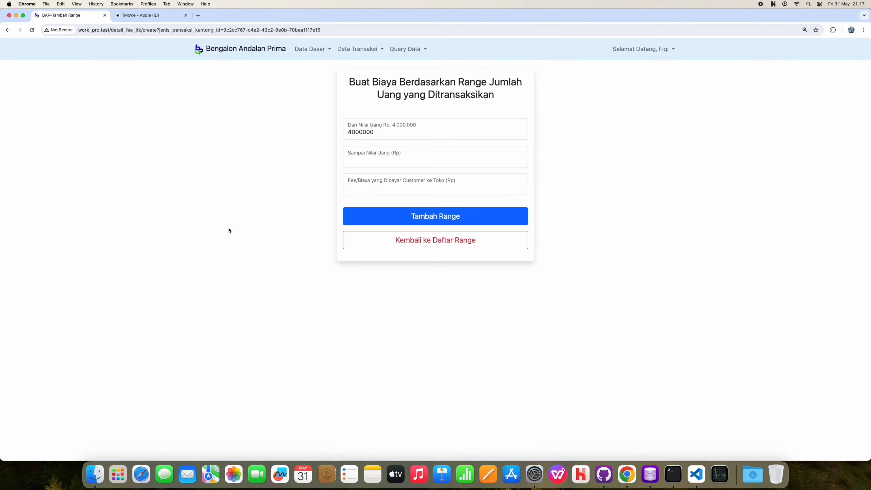
click(391, 159)
text(6999999)
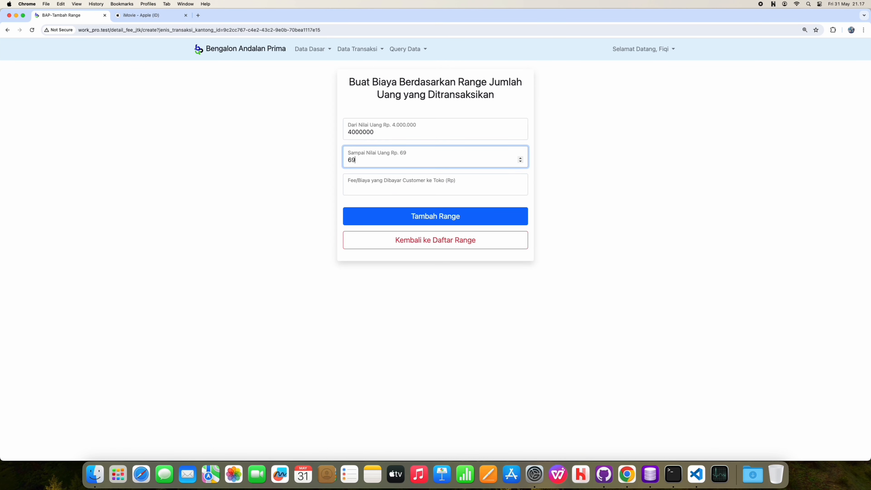
click(385, 187)
text(15)
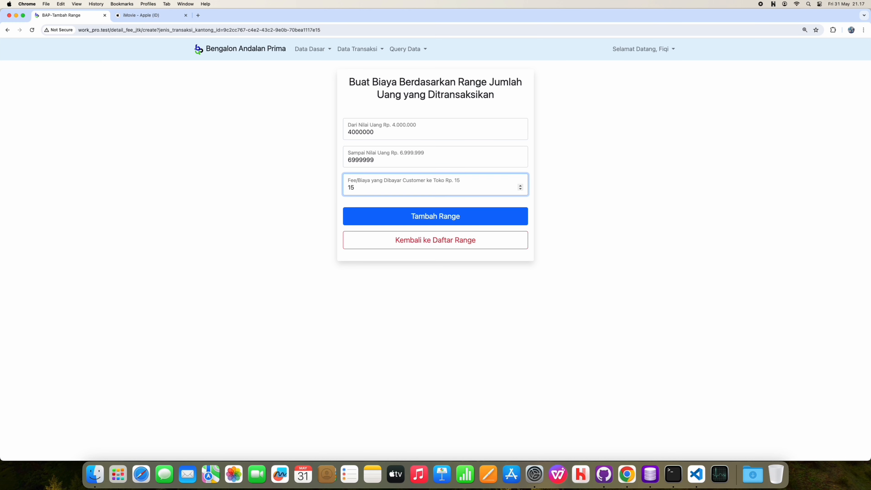
text(000)
click(381, 214)
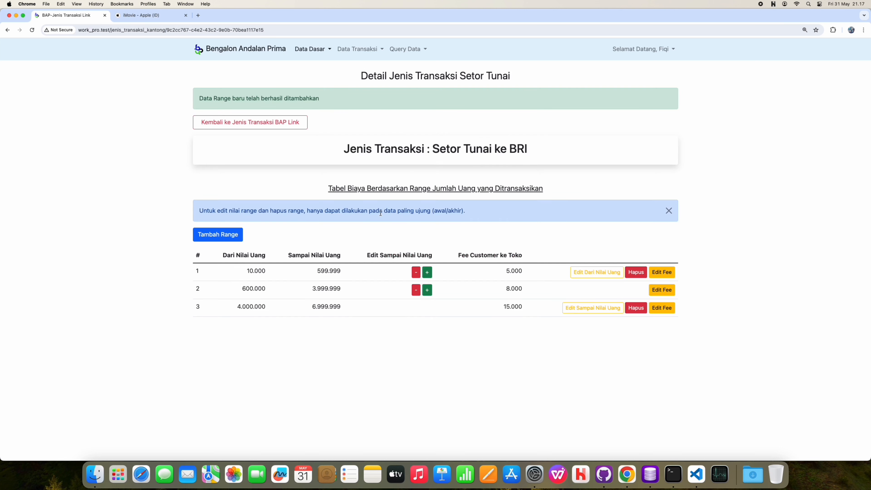
Step: Add the final range 7.000.000–10.000.000 with a 20.000 fee
click(213, 238)
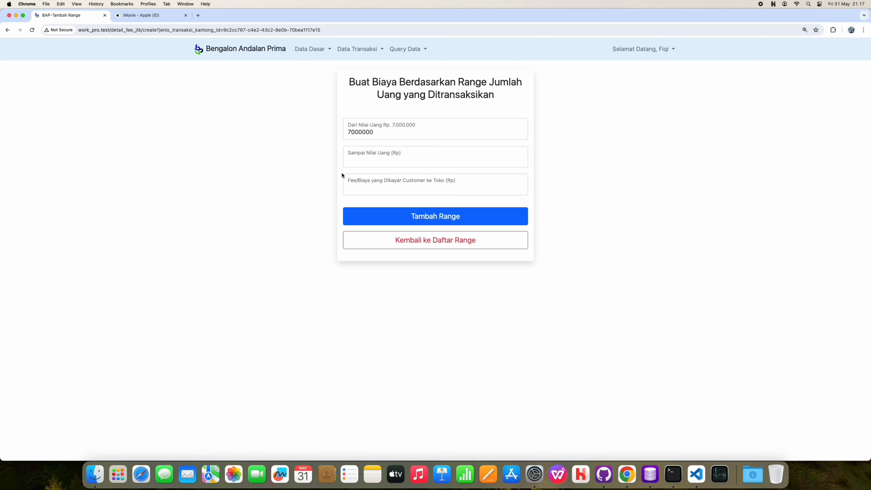
click(360, 159)
text(10000000)
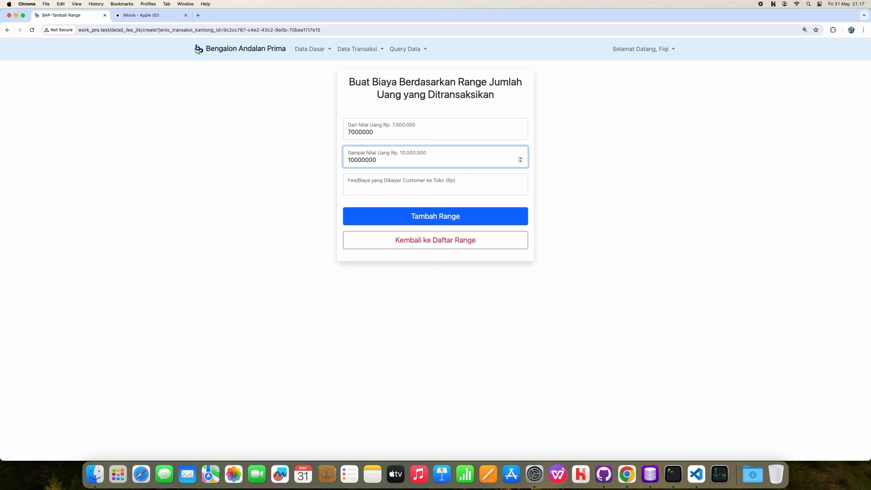
click(376, 192)
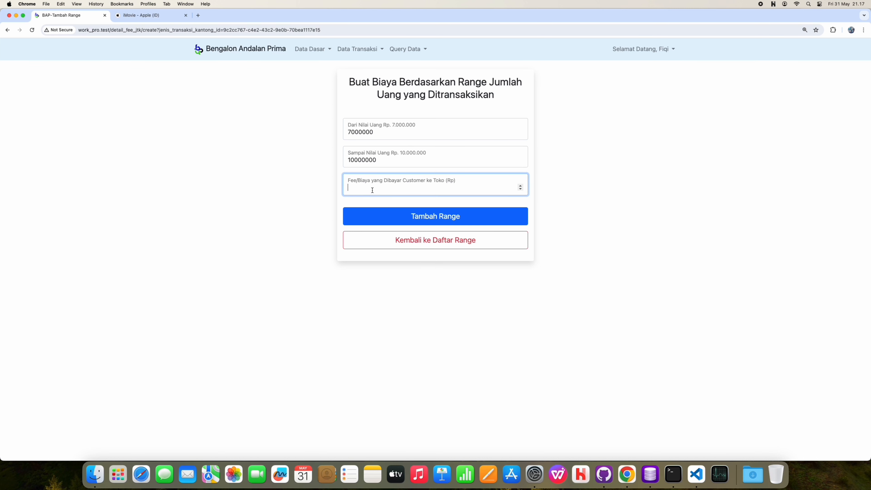
text(20000)
click(388, 213)
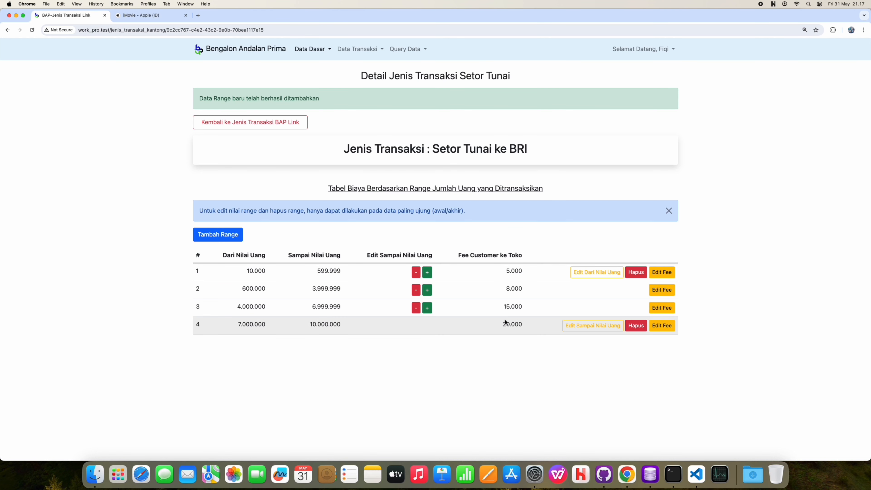
Step: Open Setor Tunai ke Selain BRI's fee ranges and add 10.000–599.999 with a 6.000 fee
click(258, 121)
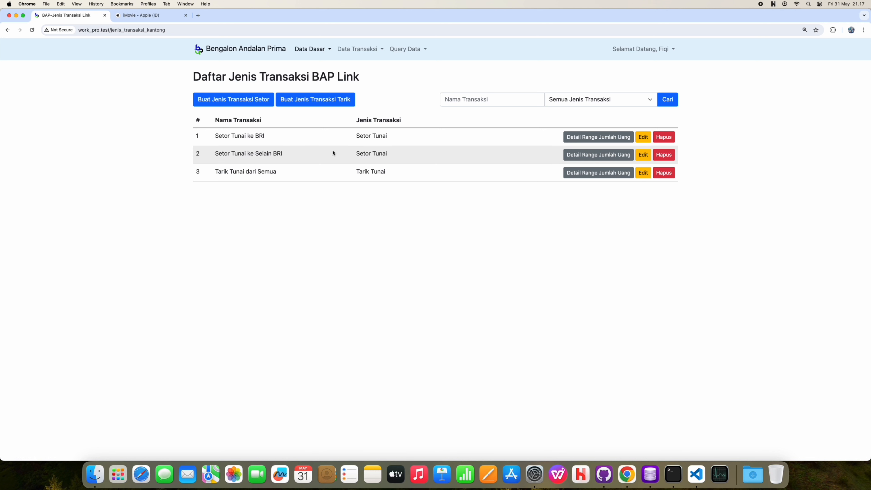
click(590, 157)
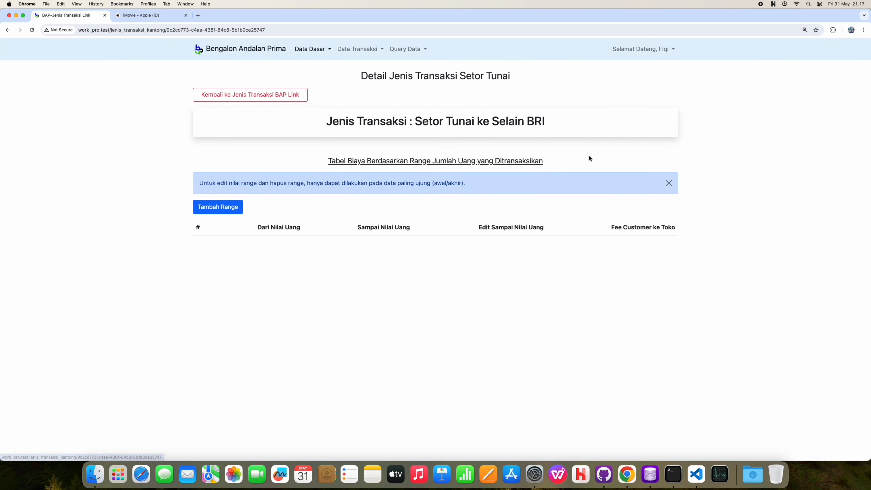
click(212, 213)
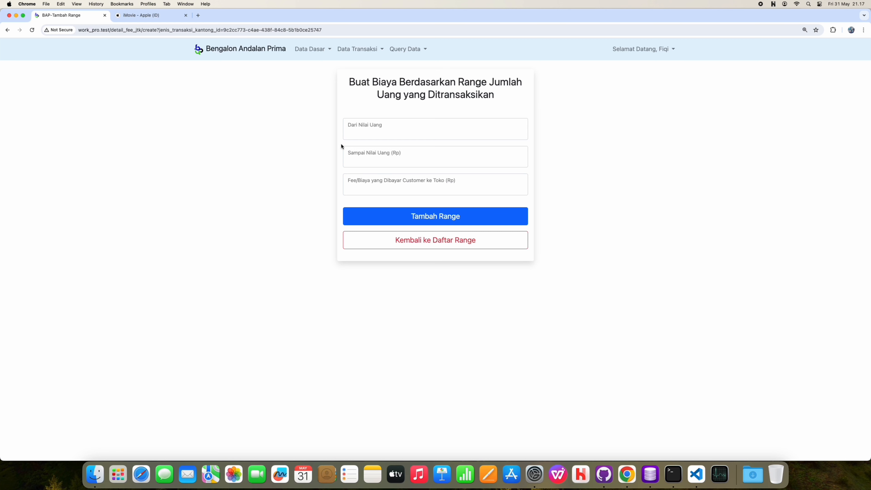
click(348, 135)
text(10000)
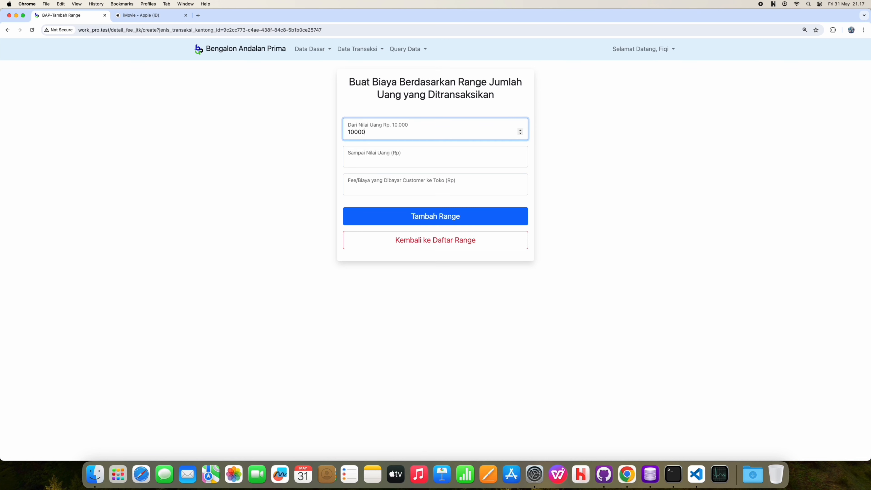
click(381, 159)
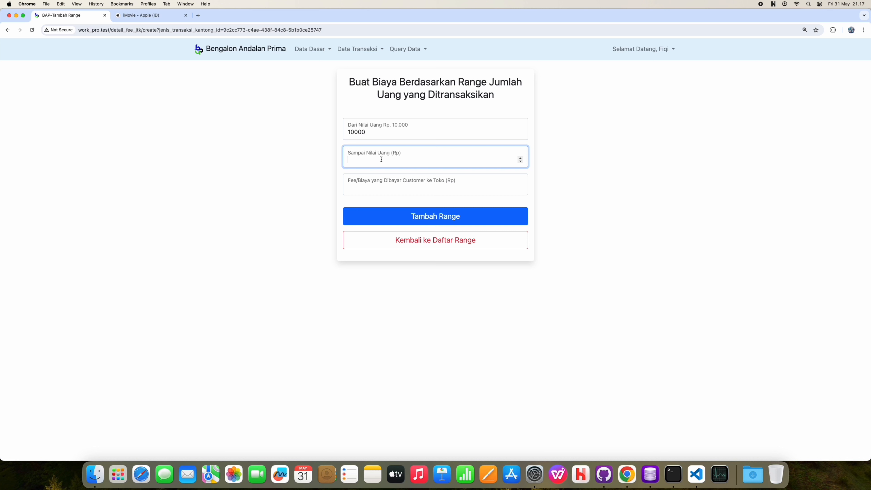
text(599999)
click(381, 184)
text(6000)
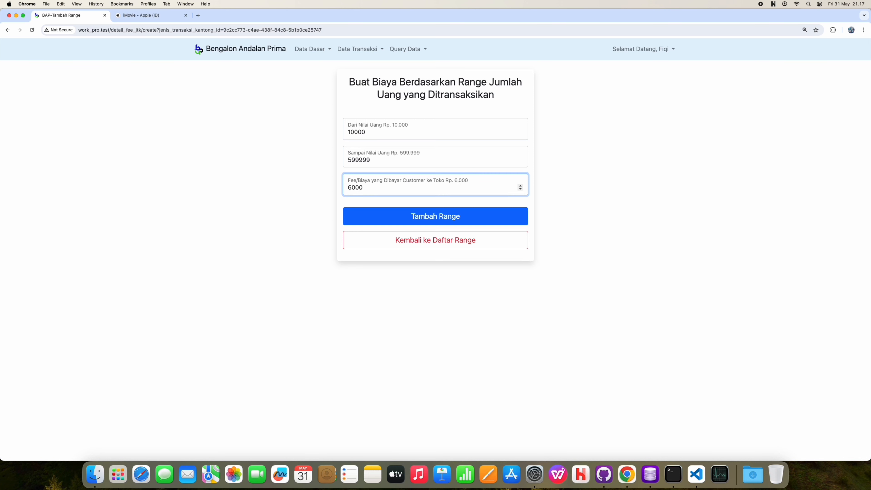
key(Return)
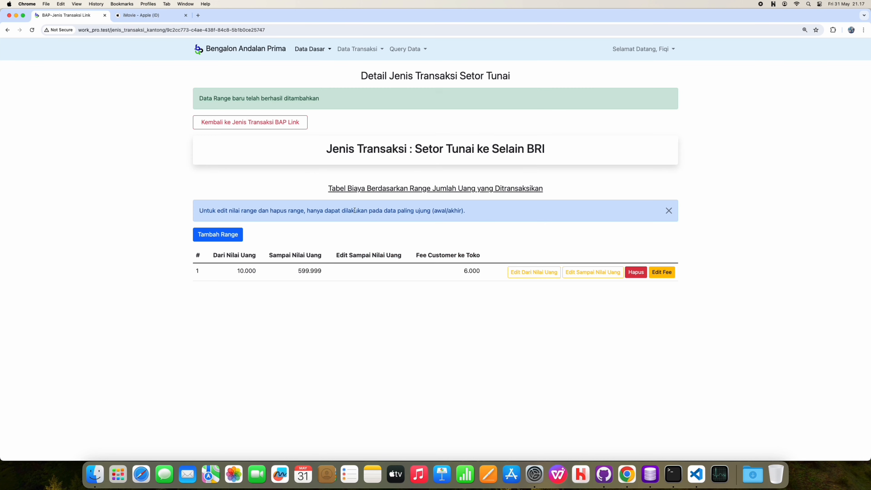
Step: Add the 600.000–3.999.999 range with a 9.000 fee
click(205, 234)
click(359, 164)
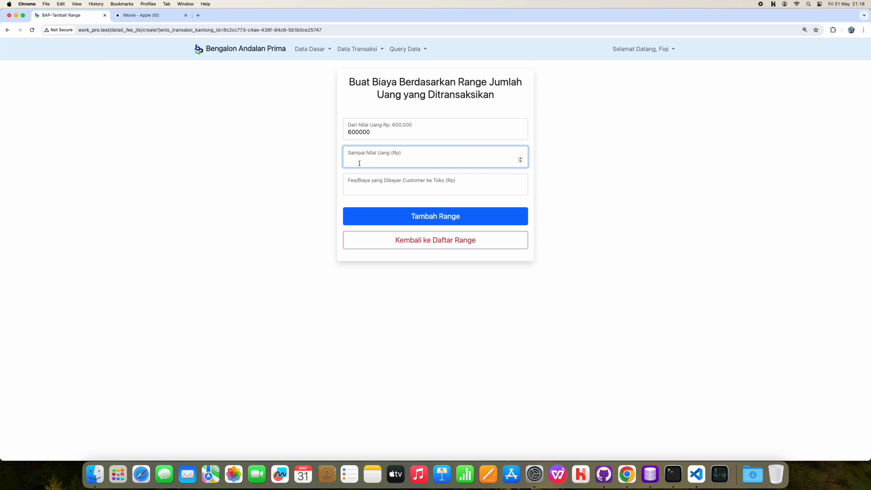
text(3999999)
click(359, 189)
text(9)
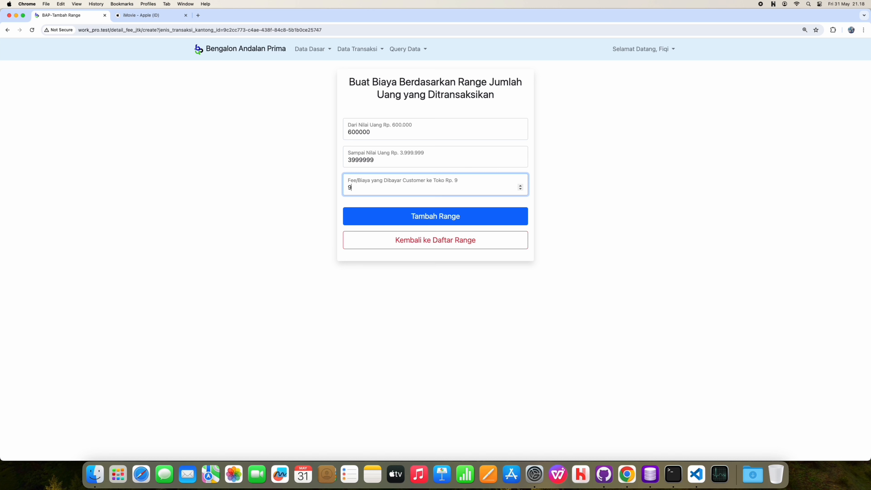
text(0000)
key(BackSpace)
click(401, 213)
Step: Add the 4.000.000–6.999.999 range with a 16.000 fee
click(228, 235)
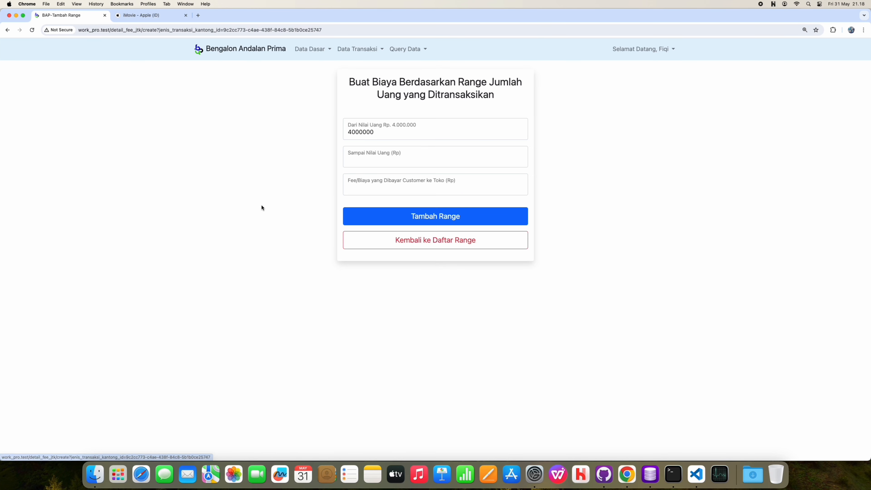
click(363, 159)
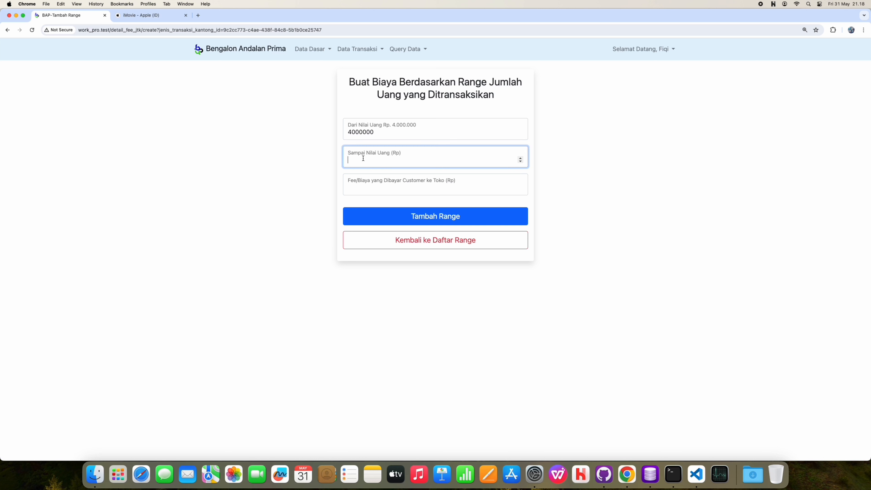
text(6999999)
click(375, 182)
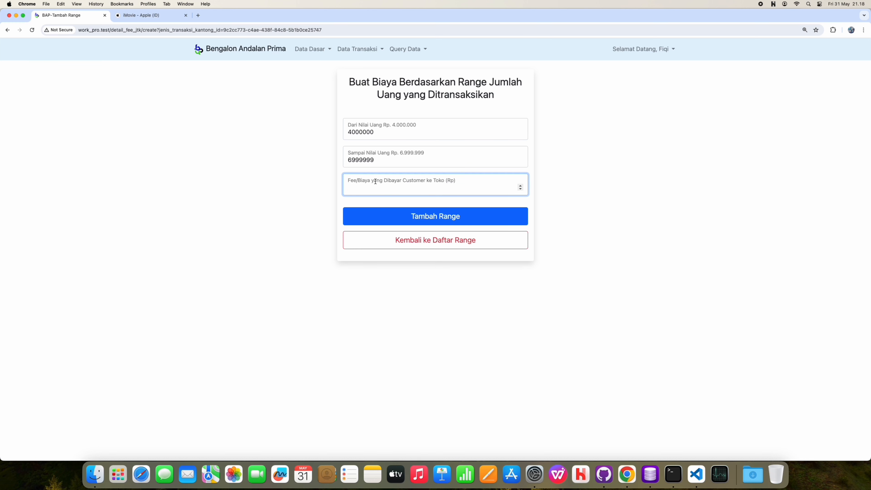
text(16000)
click(393, 213)
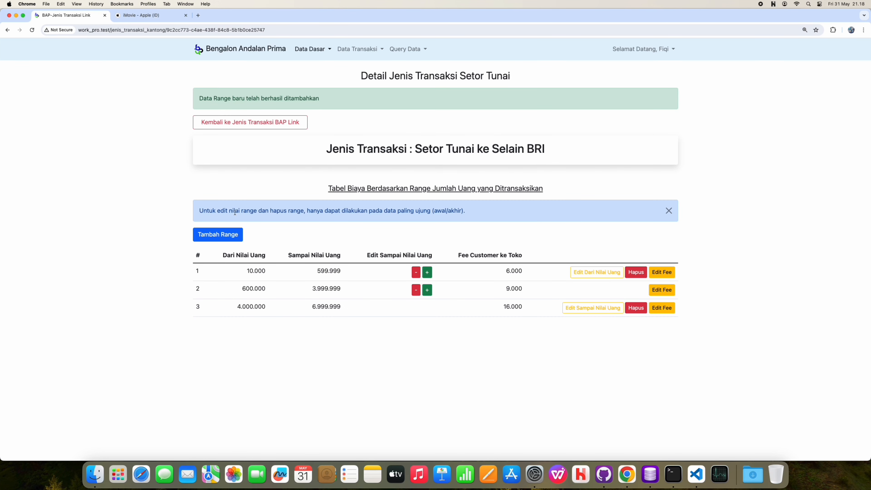
Step: Add the 7.000.000–10.000.000 range with a 21.000 fee
click(219, 233)
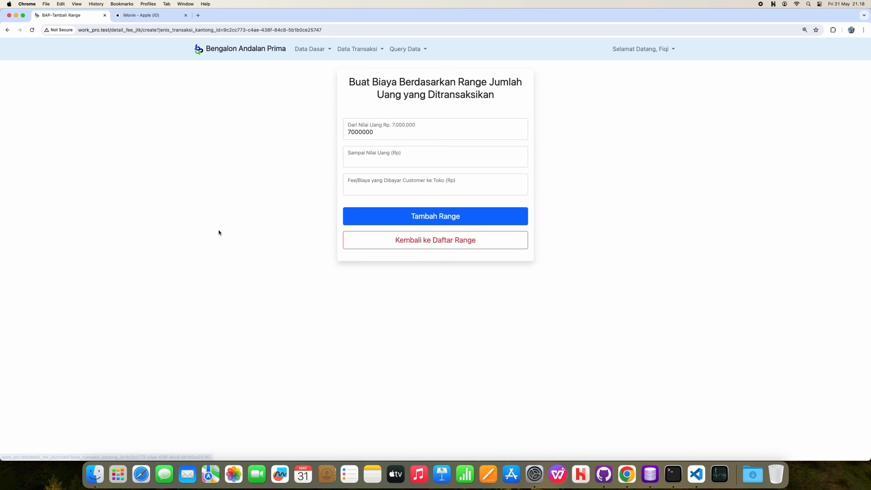
click(368, 163)
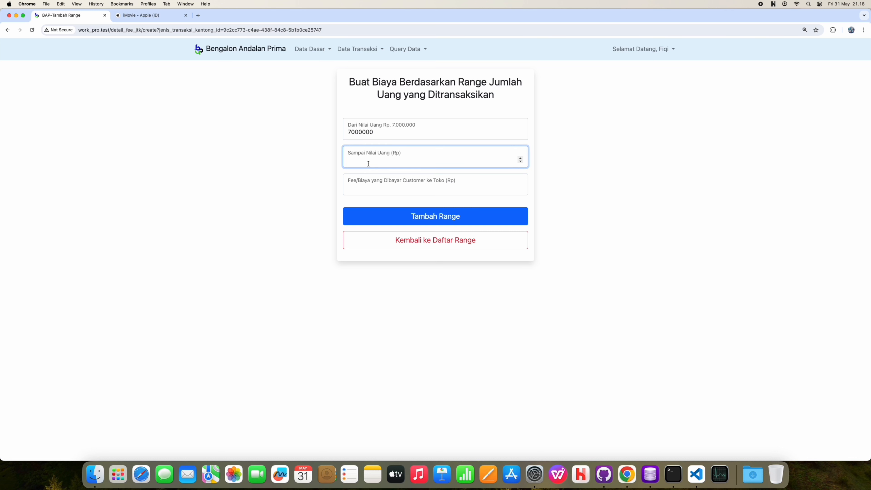
text(10000000)
click(367, 184)
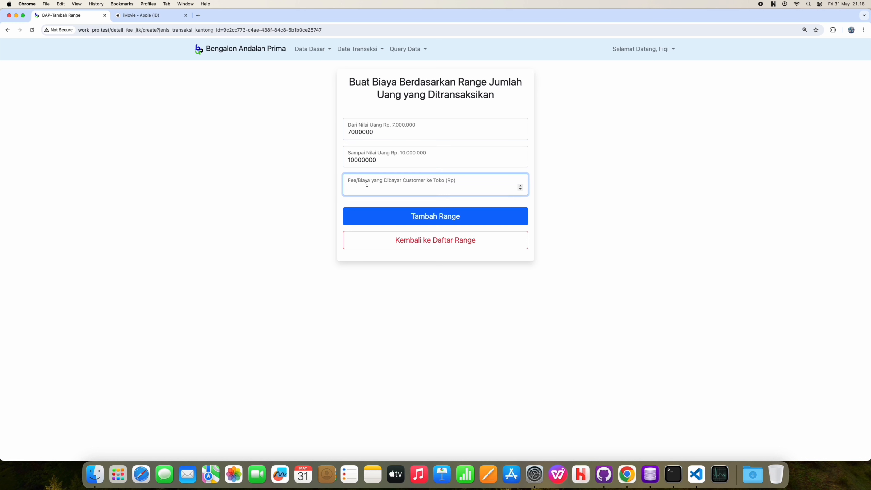
text(21000)
click(387, 214)
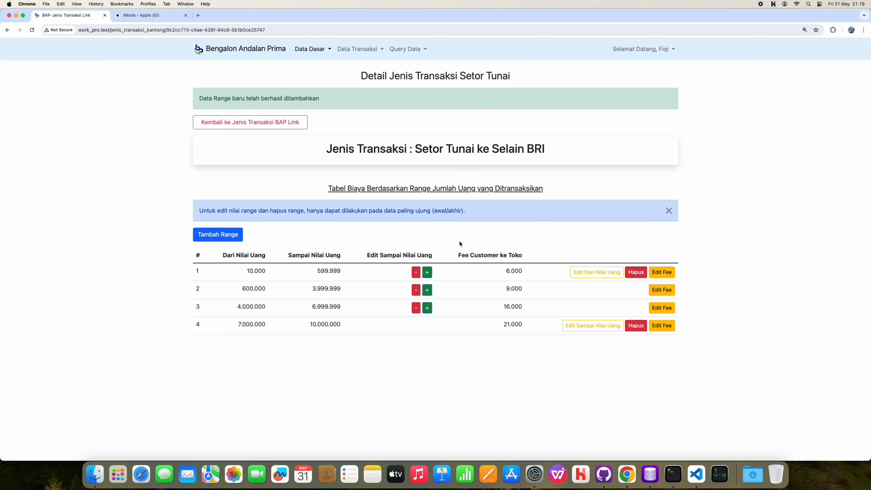
Step: Leave the transaction types and open Link | Transaksi BAP Link from the Data Transaksi menu
click(281, 127)
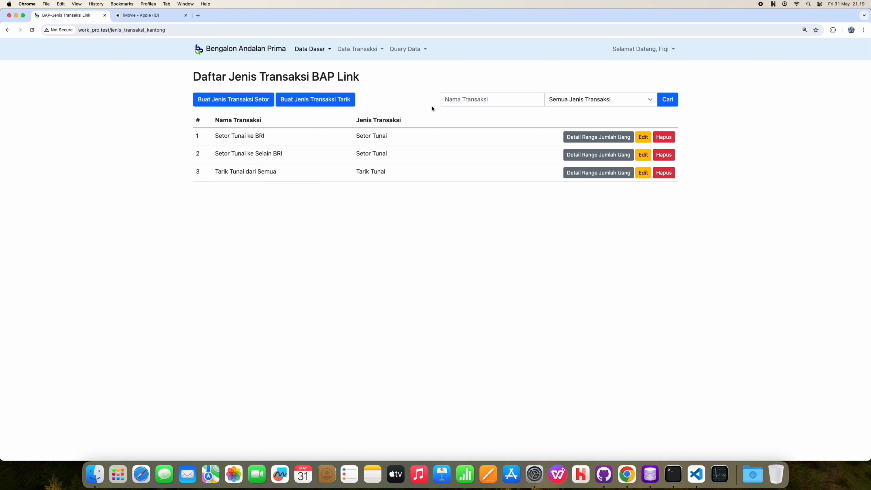
click(358, 53)
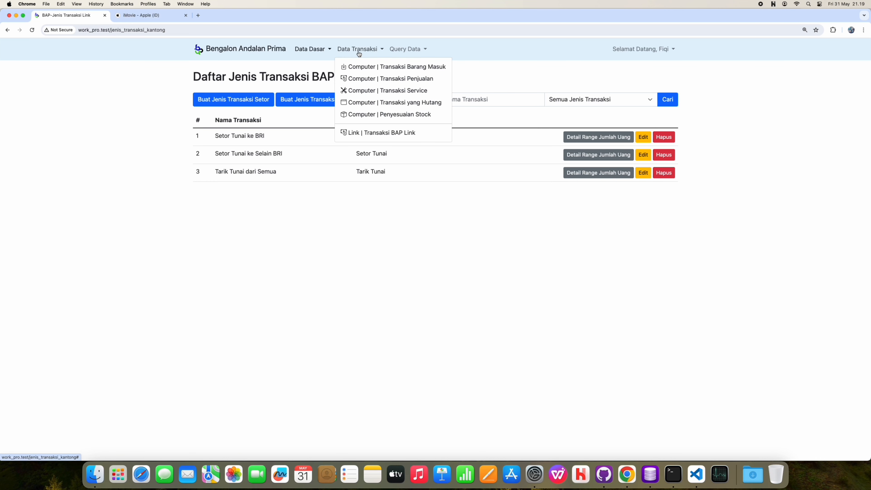
click(400, 138)
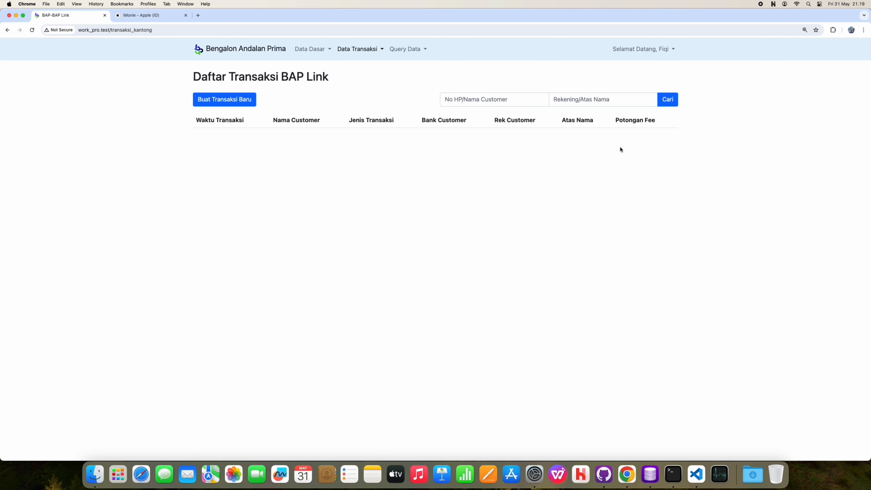
Step: Begin a new BAP Link transaction with Buat Transaksi Baru
click(239, 104)
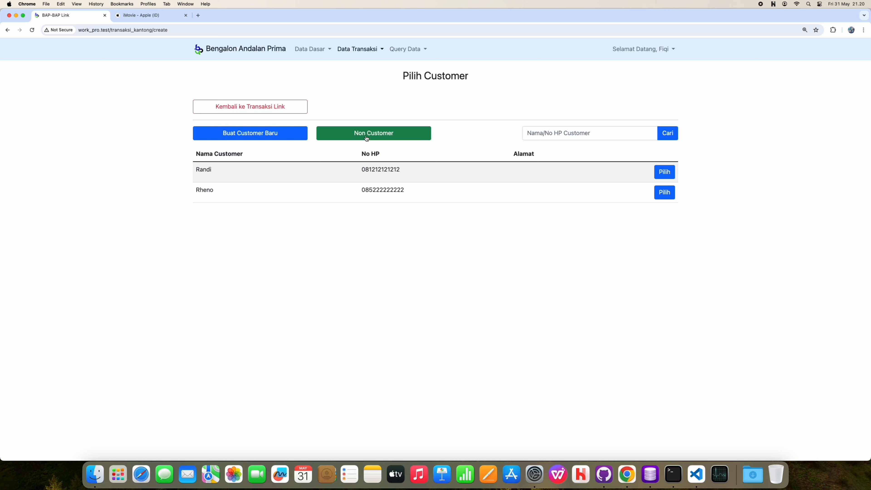
Step: Add a customer with their name and phone number, leaving Alamat empty
click(274, 139)
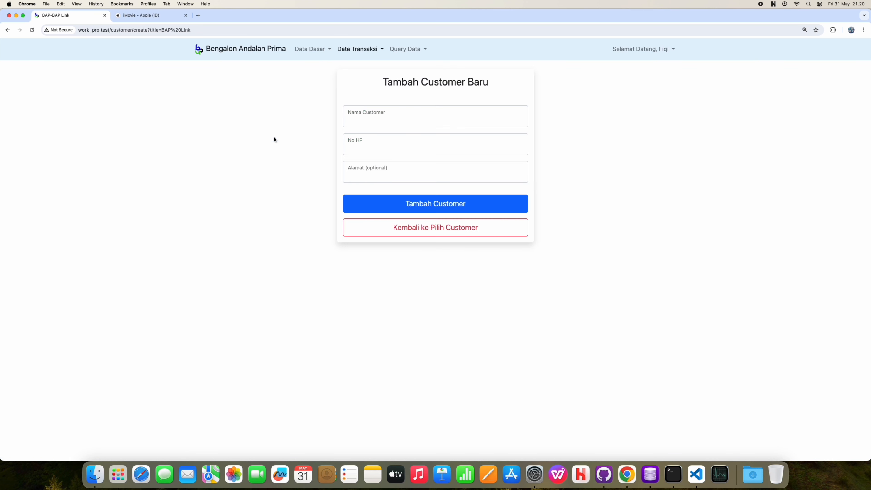
click(361, 126)
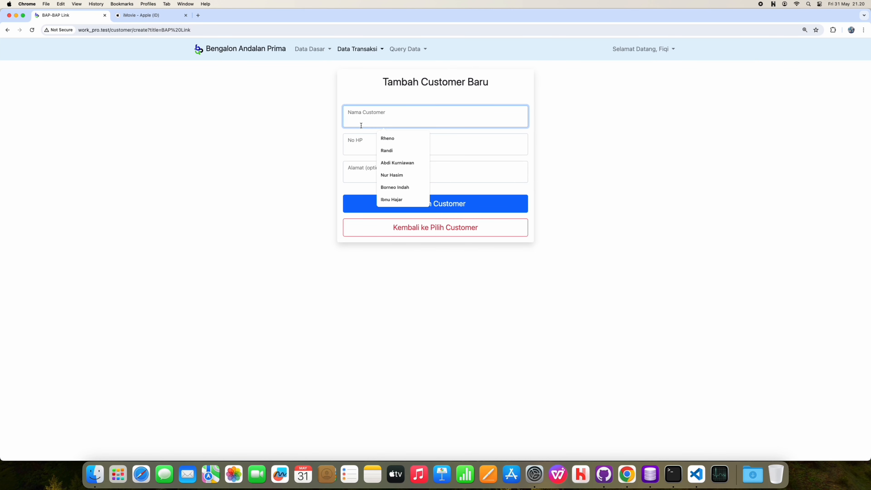
text(Roy)
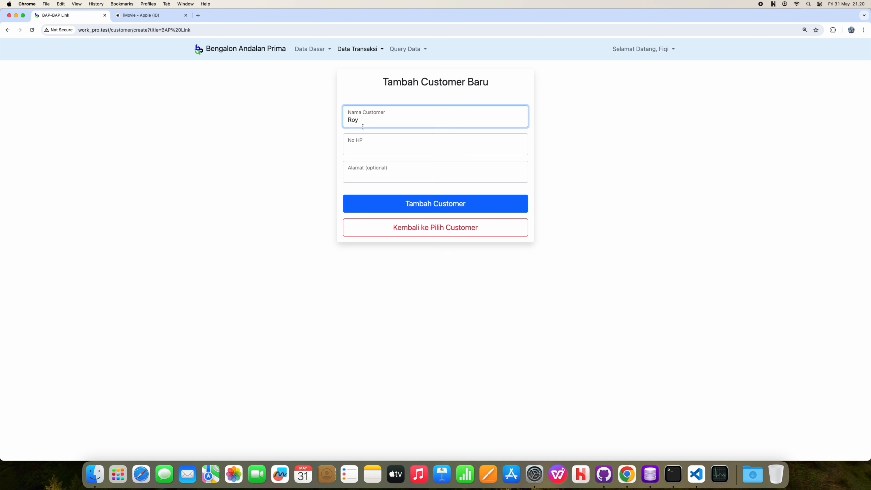
click(370, 149)
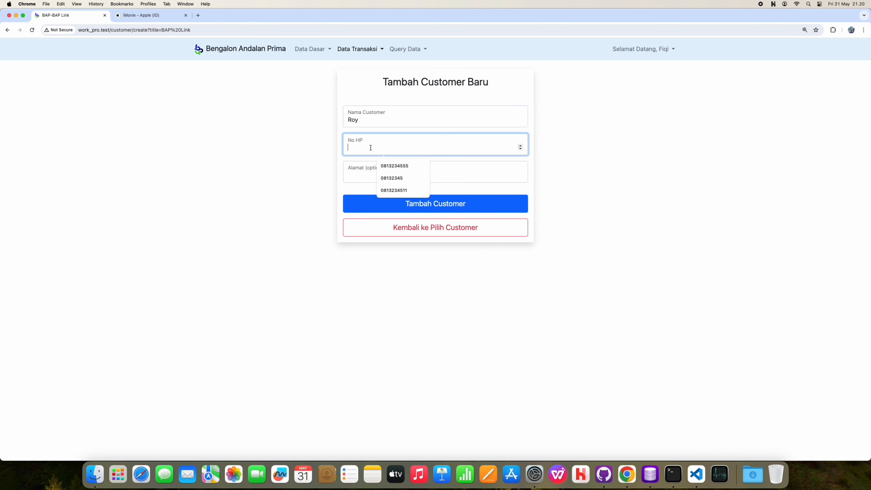
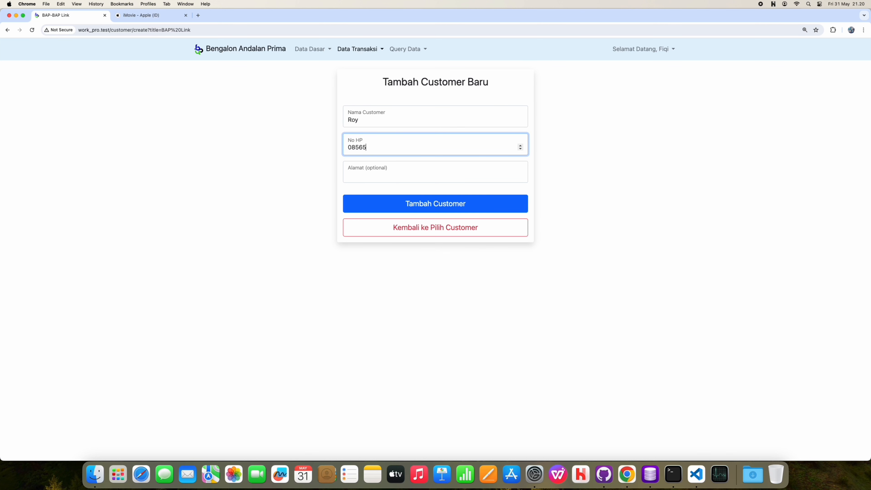
click(435, 172)
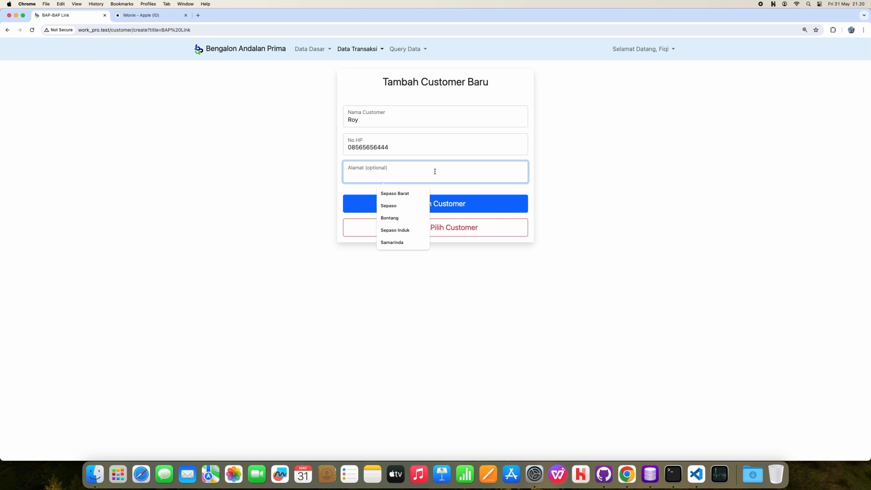
click(457, 198)
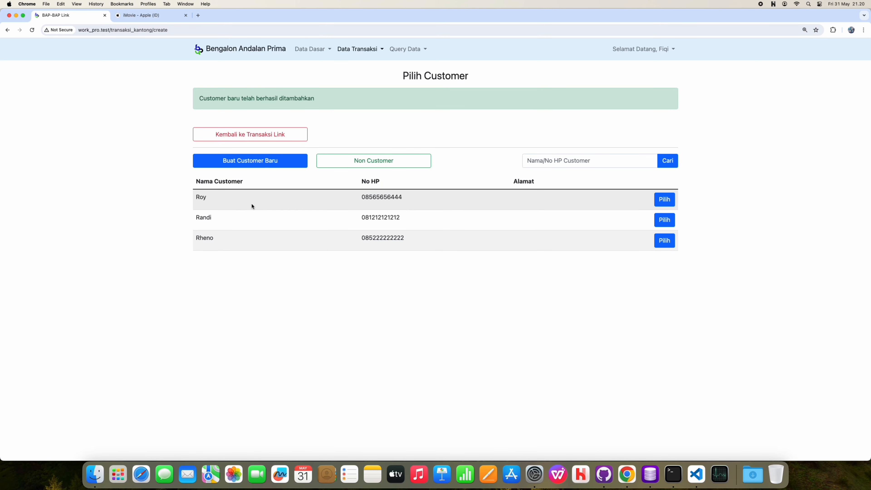
Step: Pick the newly added customer in the Pilih Customer table
click(659, 200)
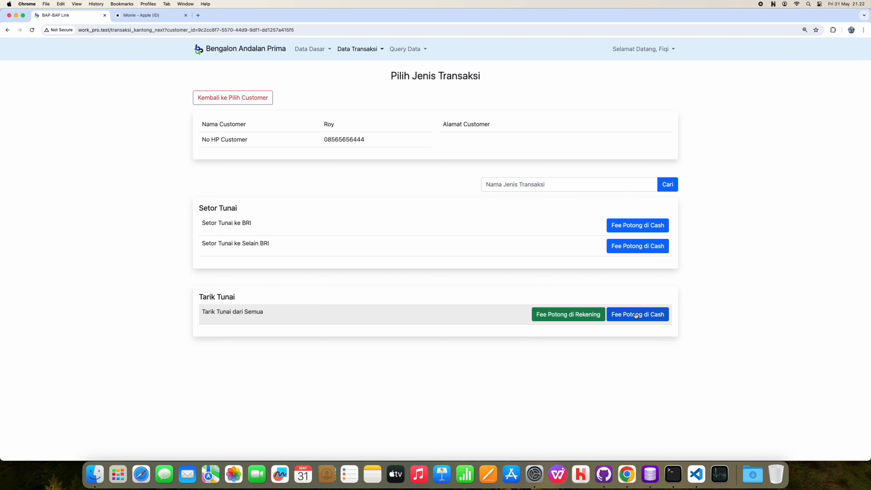
Step: Calculate the cash-paid fee for a 500000 Tarik Tunai dari Semua withdrawal
click(636, 315)
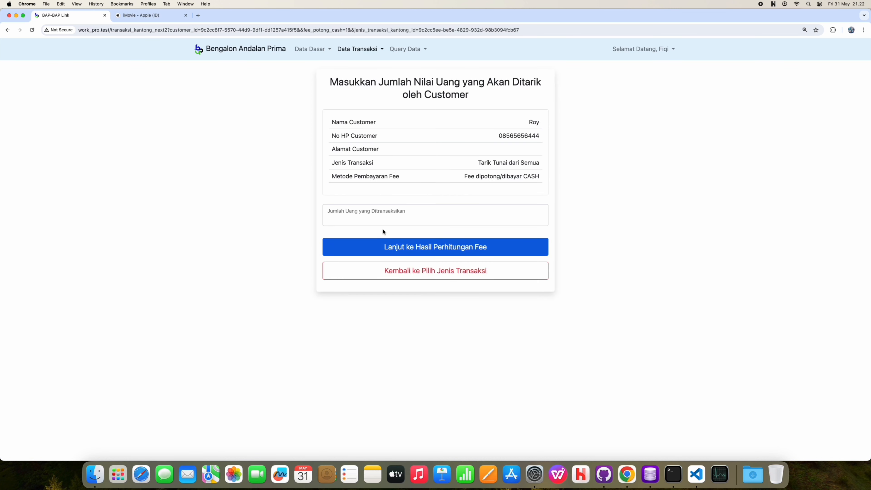
click(376, 214)
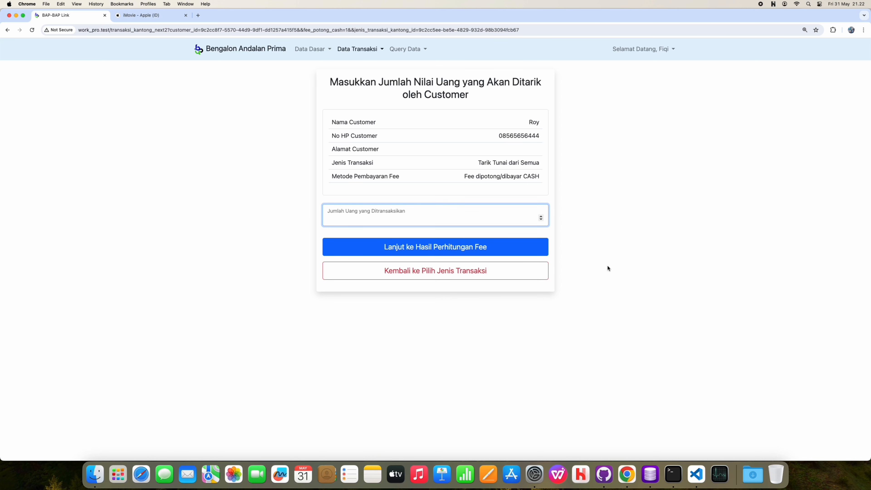
text(500000)
click(504, 248)
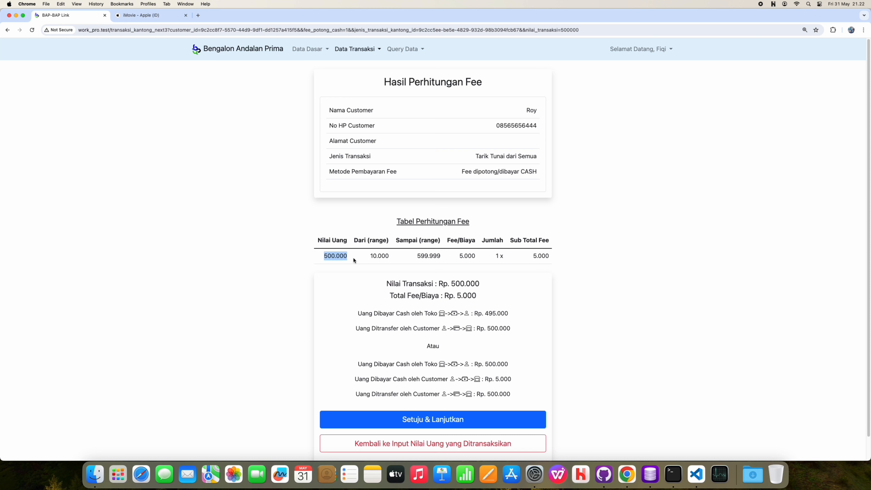
Step: Highlight the fee breakdown: 10.000–599.999 range, 1 x quantity, 495.000 paid out, 5.000 fee, 500.000 transfer
drag(371, 257, 476, 260)
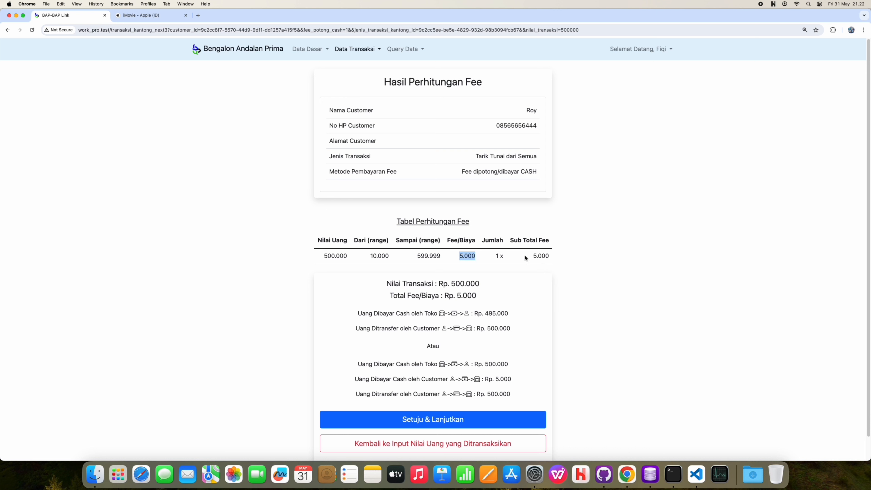
drag(525, 256, 545, 257)
drag(489, 254, 508, 255)
drag(481, 313, 511, 329)
drag(484, 378, 516, 379)
click(520, 386)
drag(381, 395, 500, 394)
click(523, 389)
Step: Accept the fee calculation, start a new bank account for the customer, and show the bank list
click(503, 418)
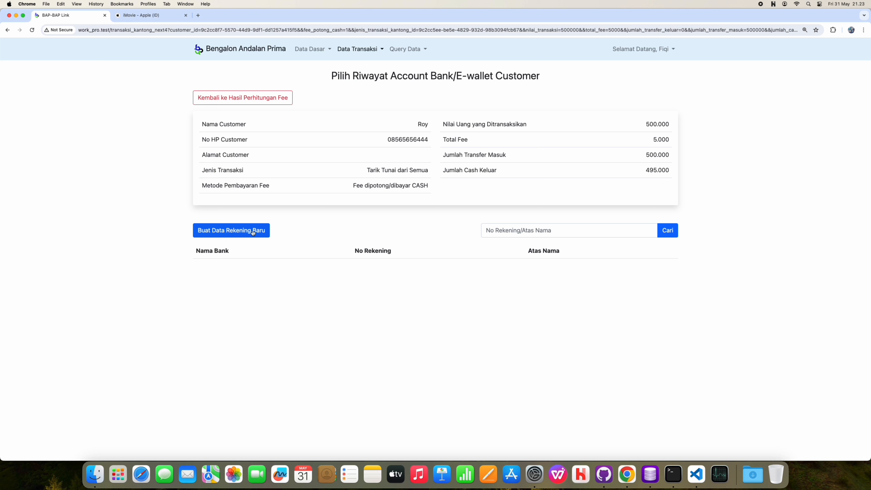
click(239, 233)
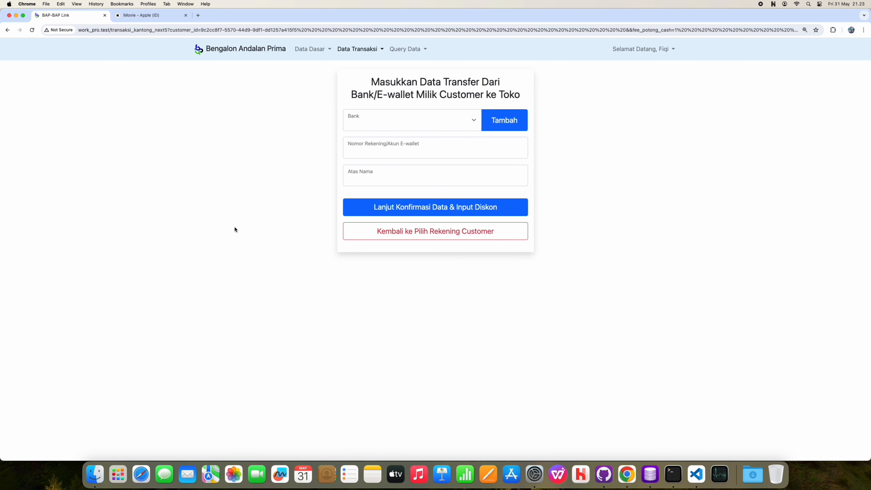
click(411, 128)
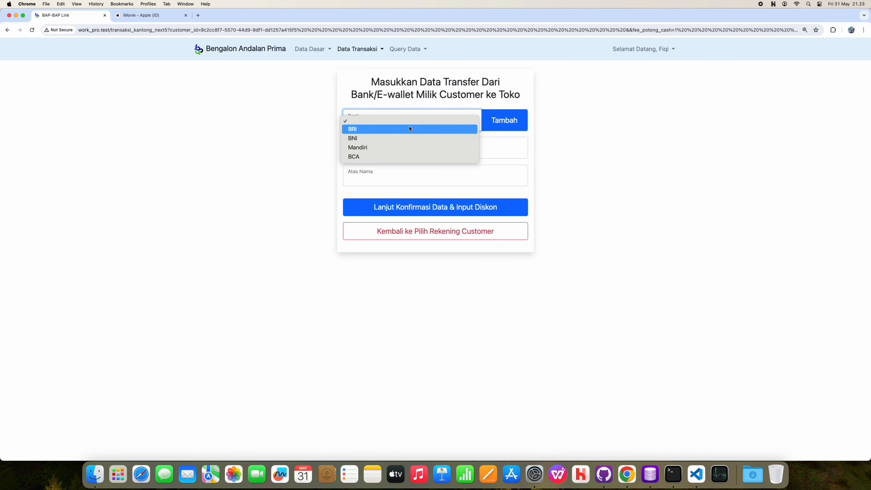
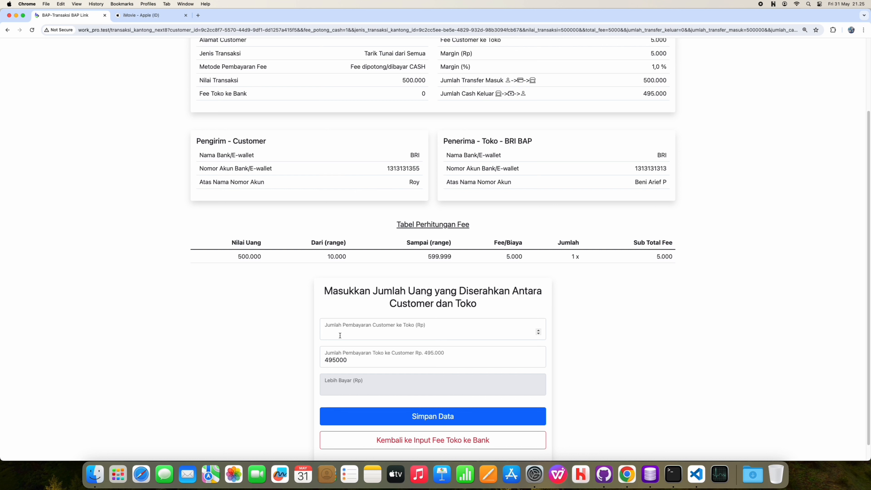
Step: Enter 5000 as the customer's cash payment and save the 500.000 withdrawal
click(340, 335)
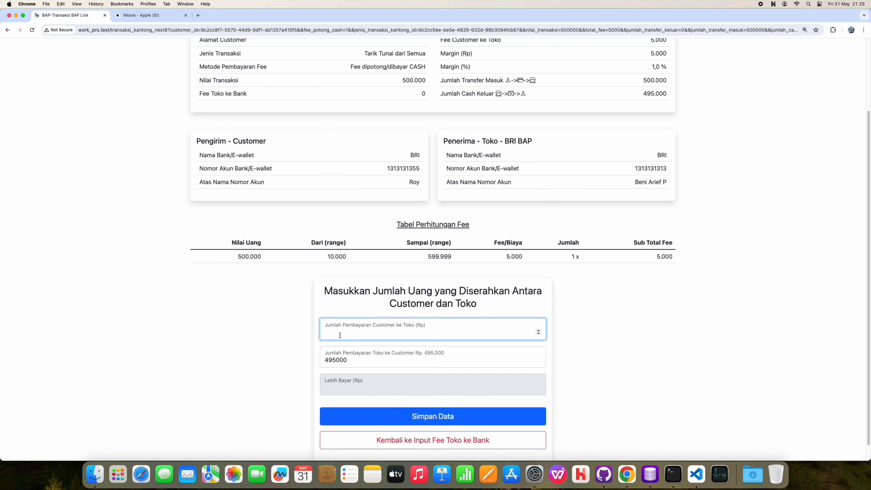
text(5000)
click(433, 416)
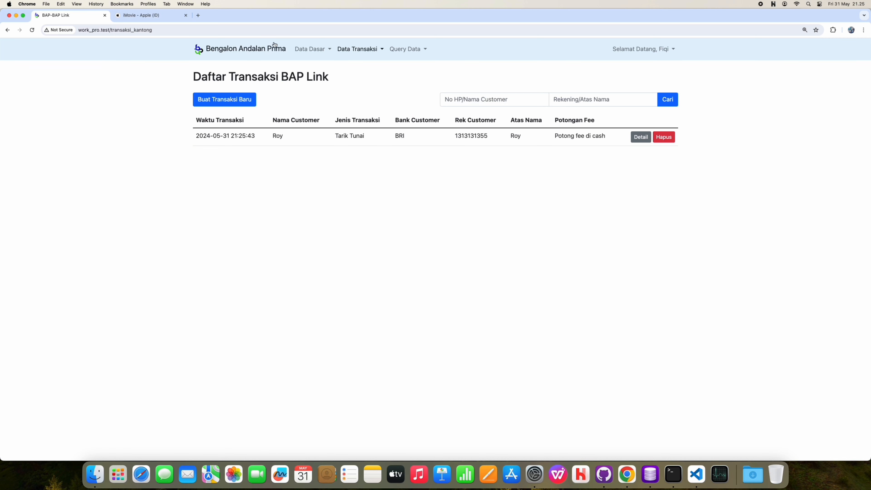
Step: Check the Data Uang Cash ledger showing the 5.000 fee, 500.000 payout and Rp 149.505.000 balance
click(307, 51)
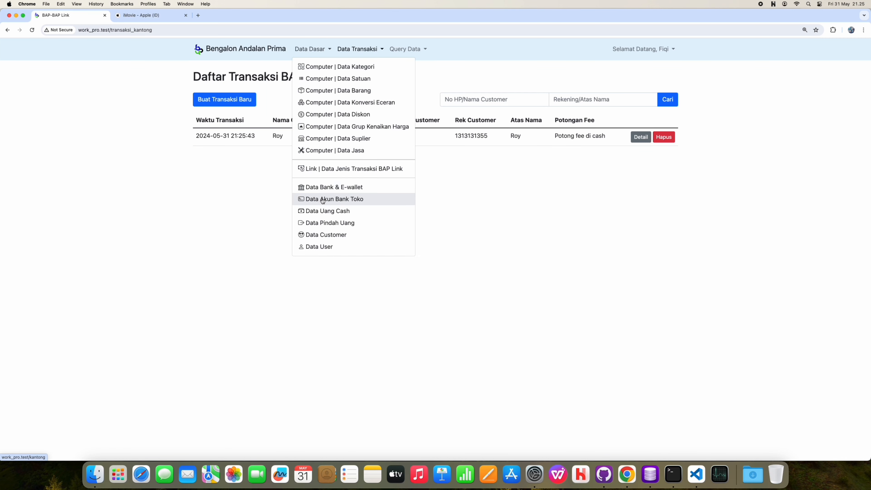
click(325, 212)
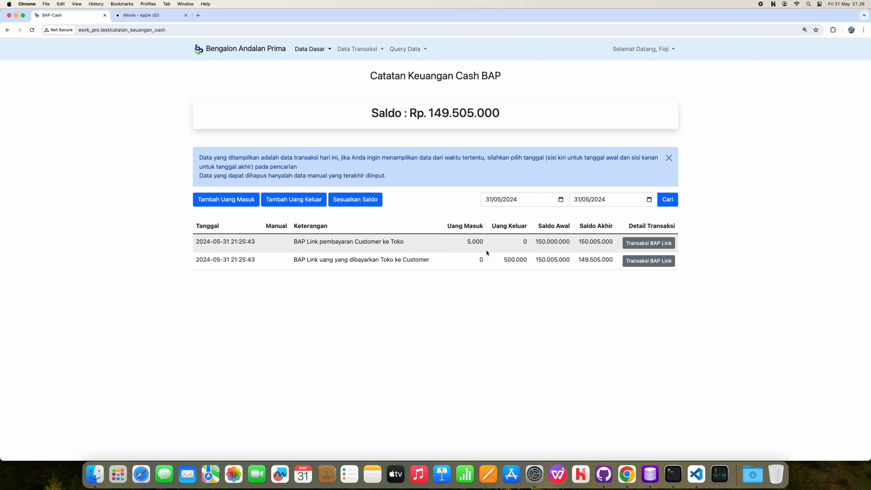
click(301, 51)
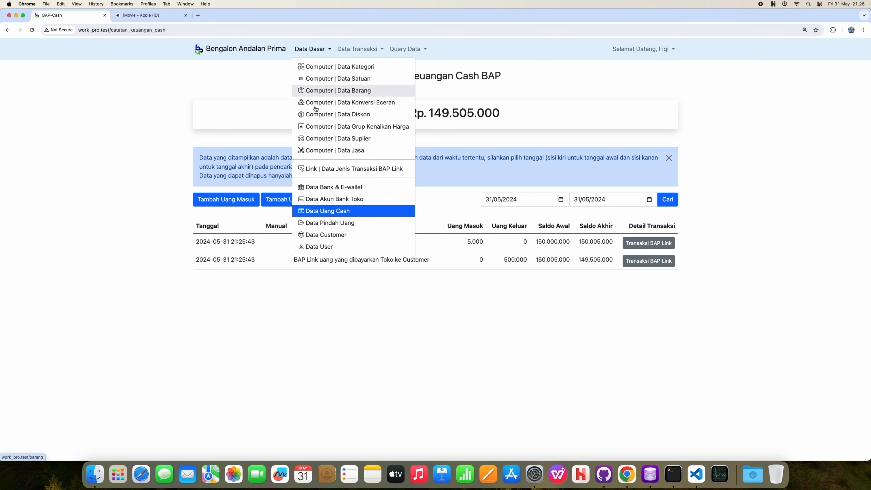
Step: Verify the 500.000 withdrawal in the BRI BAP ledger's BAP Link details, then return to the account list
click(348, 199)
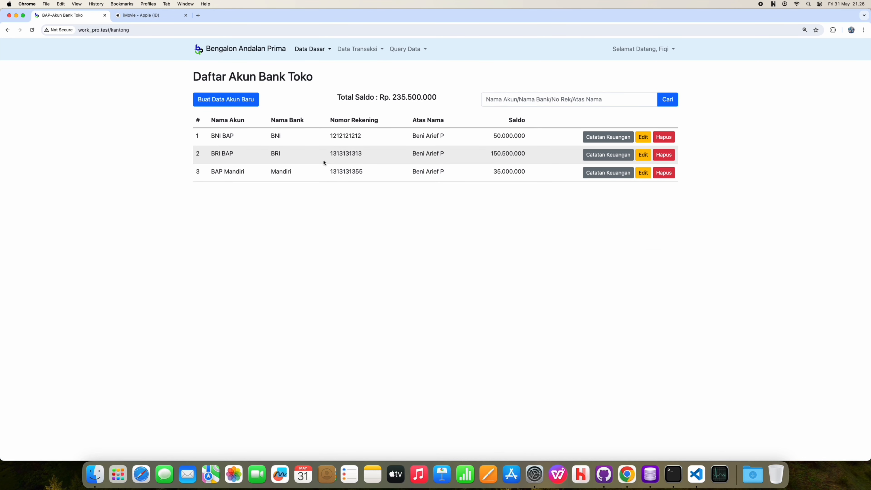
click(608, 155)
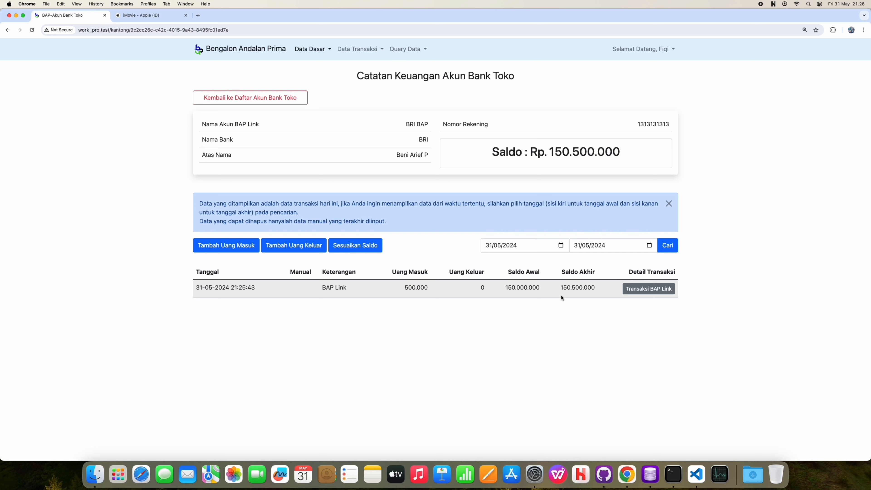
click(633, 291)
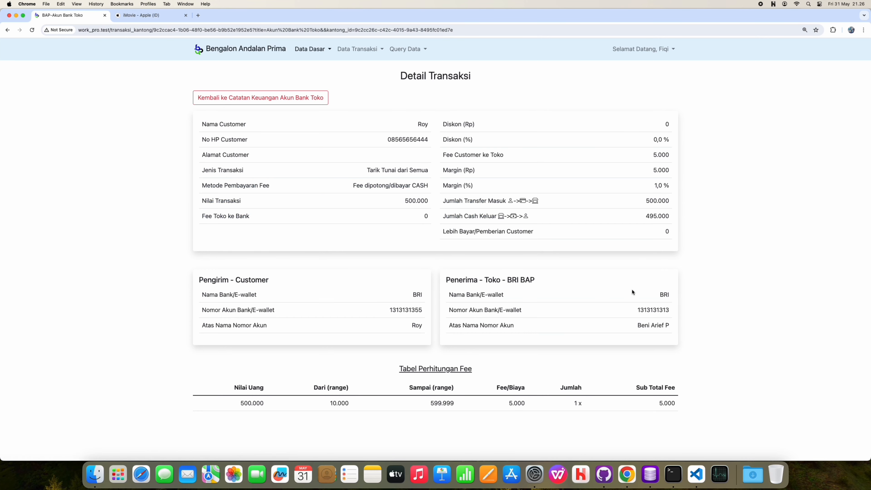
drag(412, 327, 425, 328)
click(390, 311)
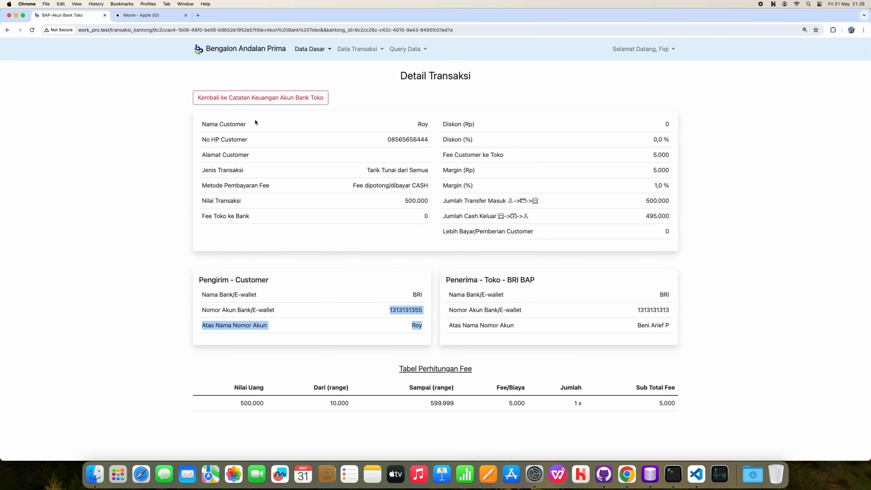
click(256, 98)
click(247, 99)
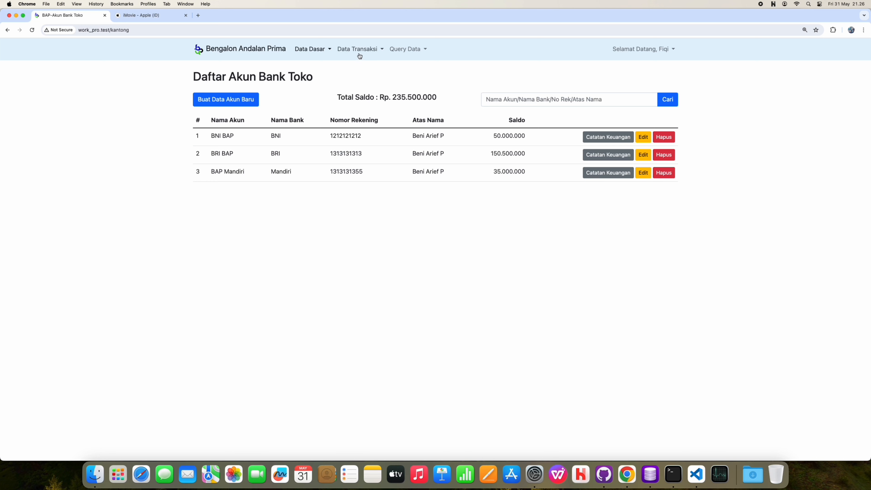
click(358, 51)
Step: Start a 15000000 Tarik Tunai dari Semua withdrawal for the existing customer, fee taken from the account
click(377, 132)
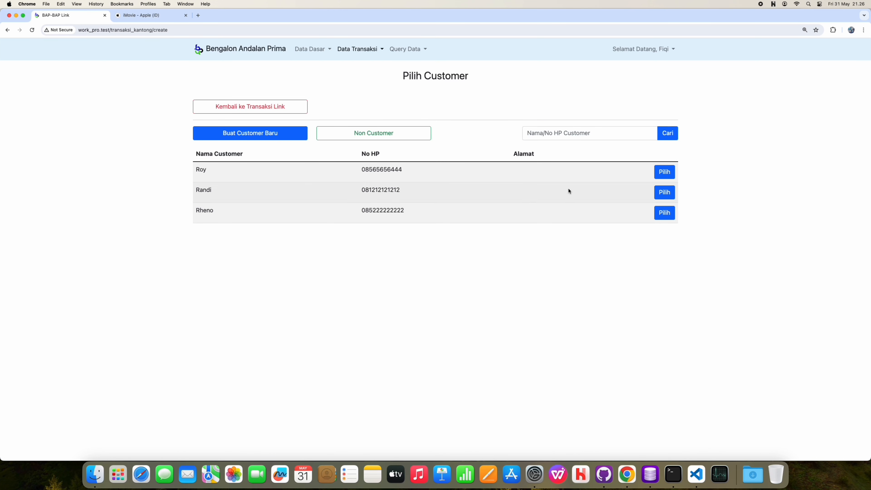
click(671, 173)
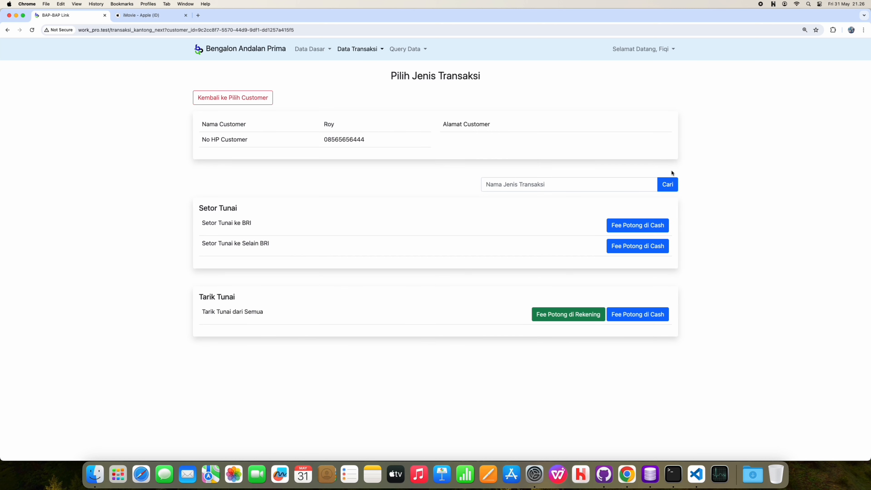
click(559, 317)
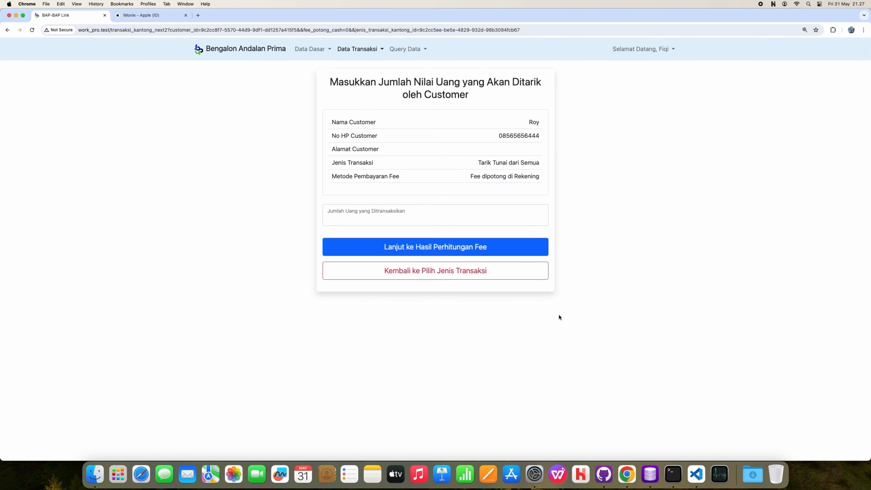
click(434, 216)
text(15000000)
click(435, 247)
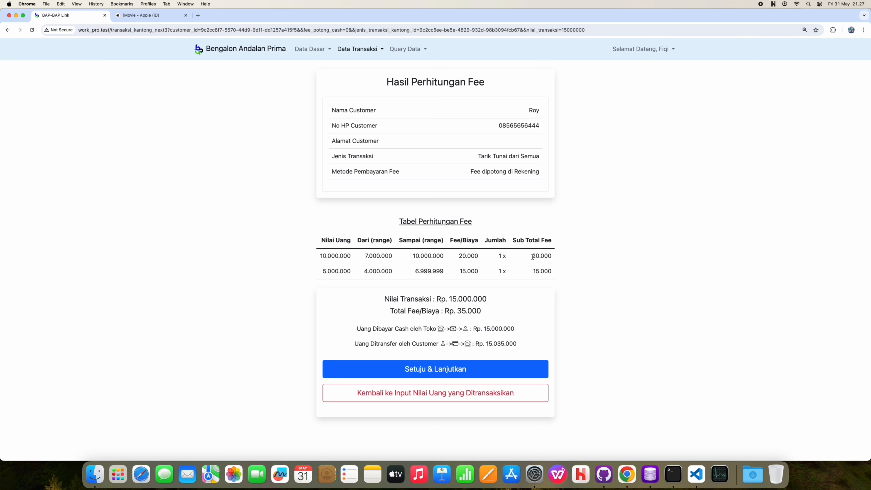
Step: Review the 20.000 sub total fee and accept the 35.000 fee calculation
drag(532, 257, 547, 271)
click(544, 282)
click(483, 372)
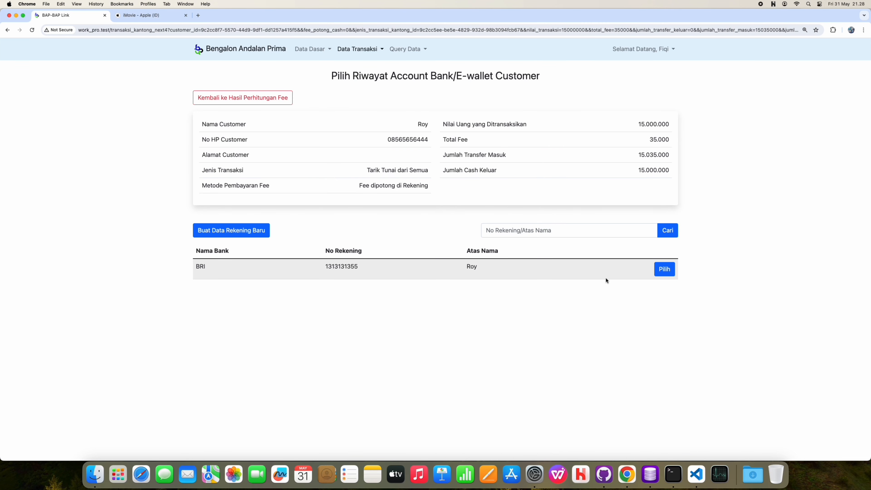
Step: Save the 15.000.000 withdrawal from the customer's BRI account into BRI BAP
click(663, 271)
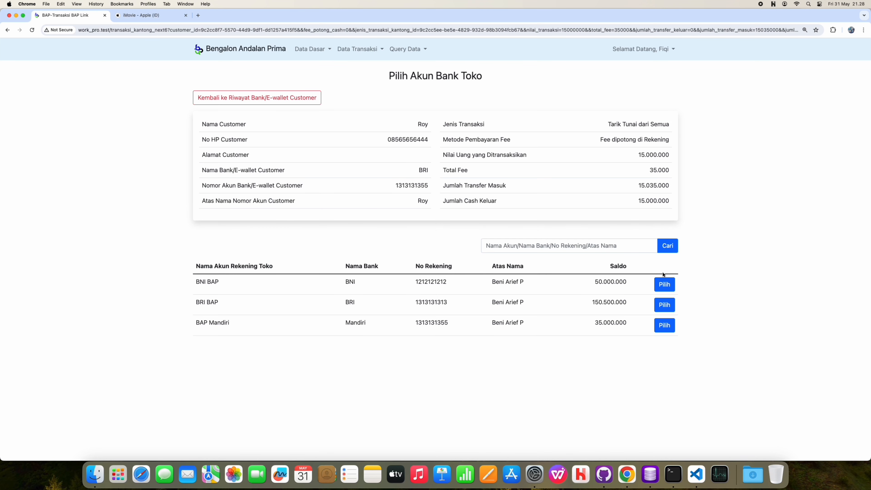
click(662, 304)
scroll(453, 390, down, 3)
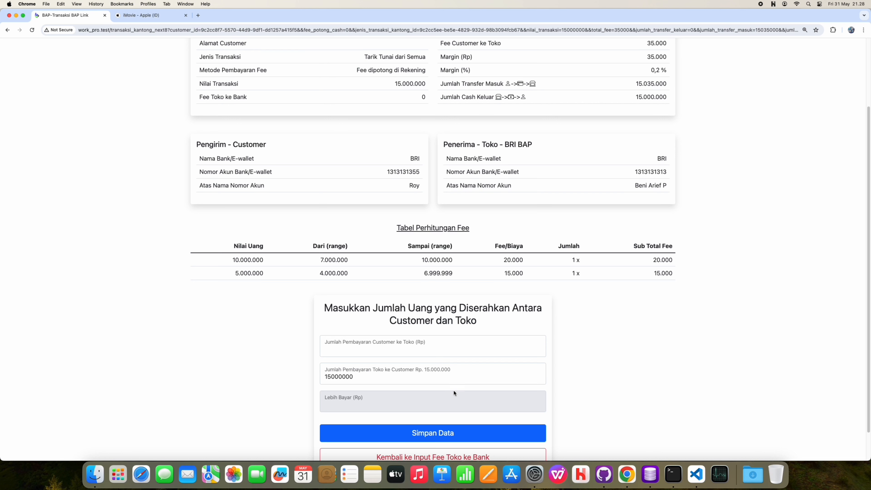
click(450, 429)
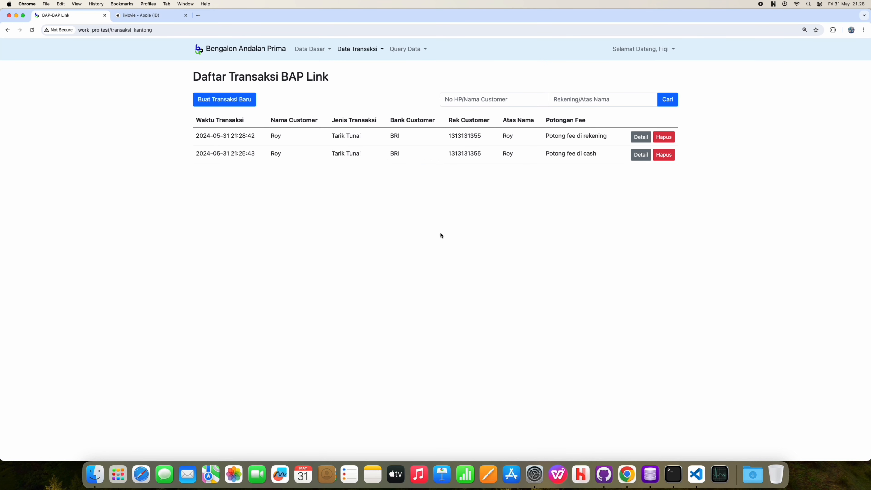
Step: Confirm cash at 134.505.000 and BRI BAP at 165.535.000, then return to the BAP Link list
click(310, 50)
click(346, 210)
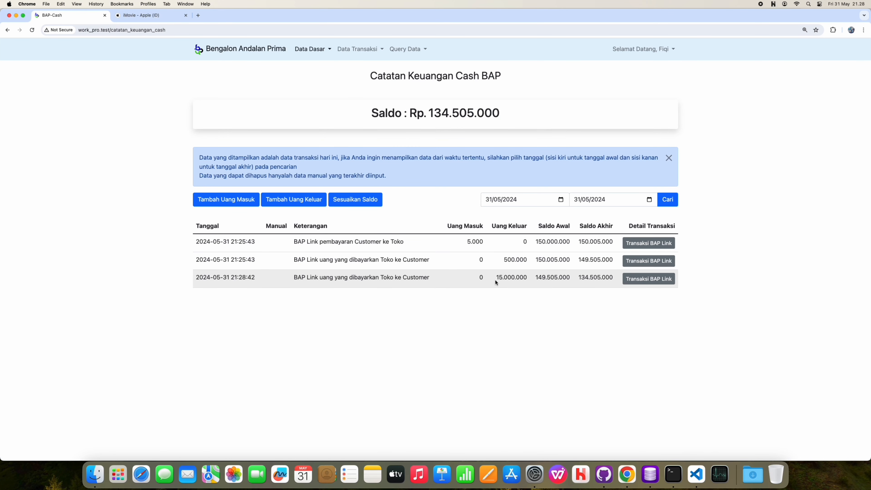
drag(496, 278, 520, 278)
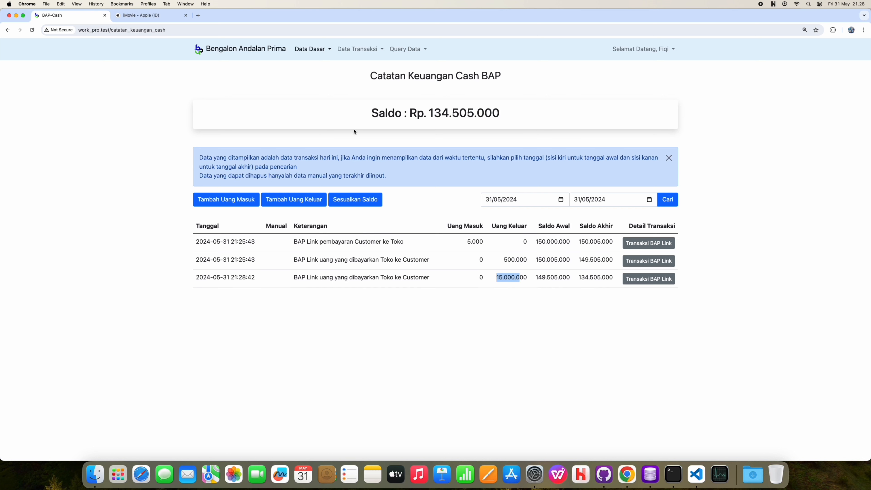
click(309, 55)
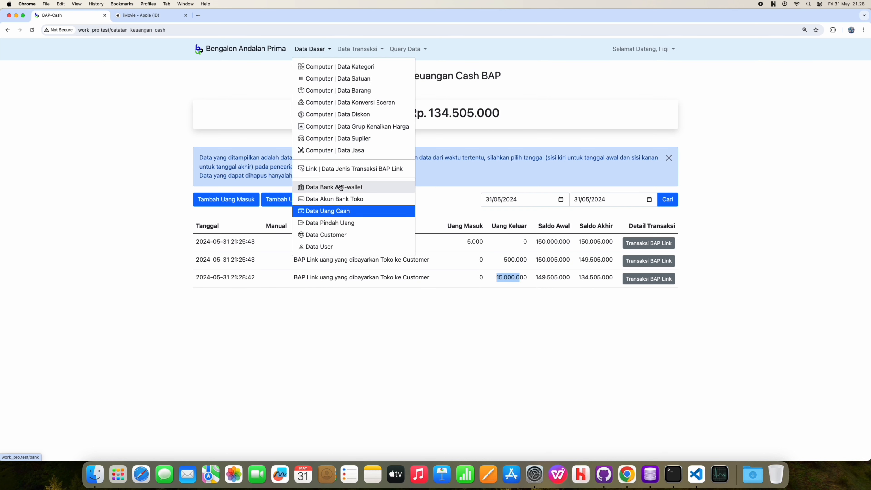
click(342, 199)
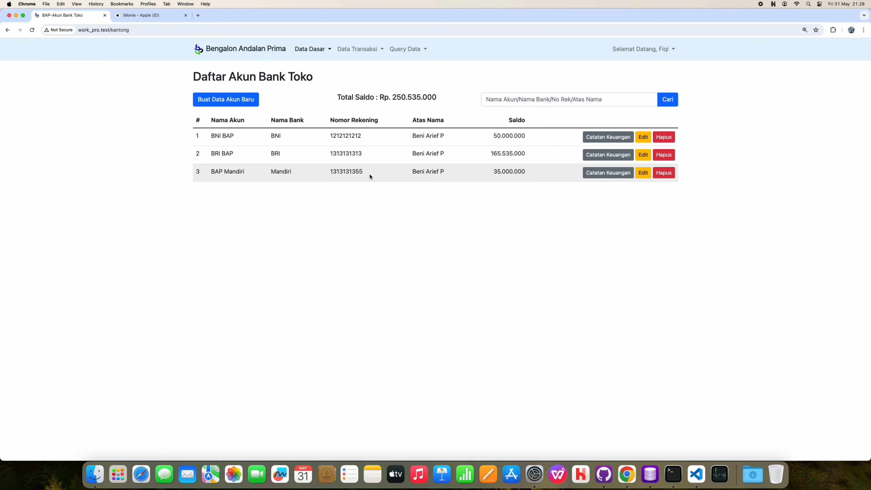
click(360, 50)
click(357, 168)
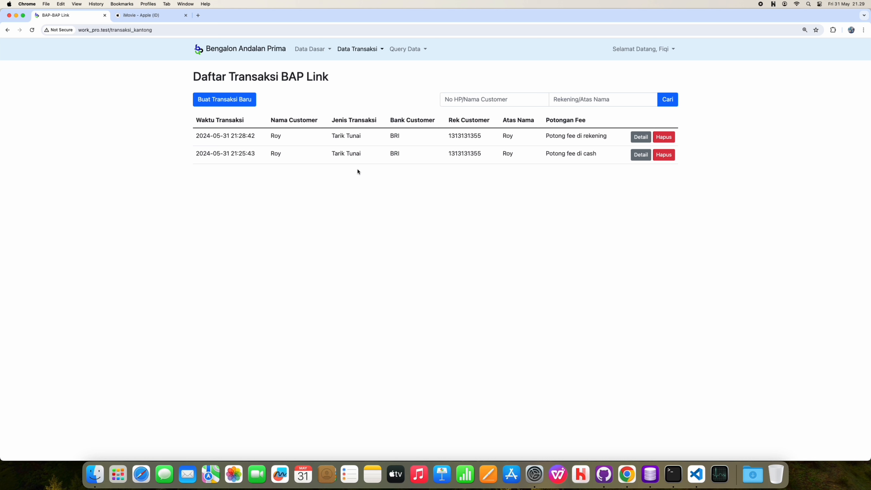
Step: Start a Setor Tunai ke BRI deposit of 8500000 and calculate its 20.000 fee
click(240, 100)
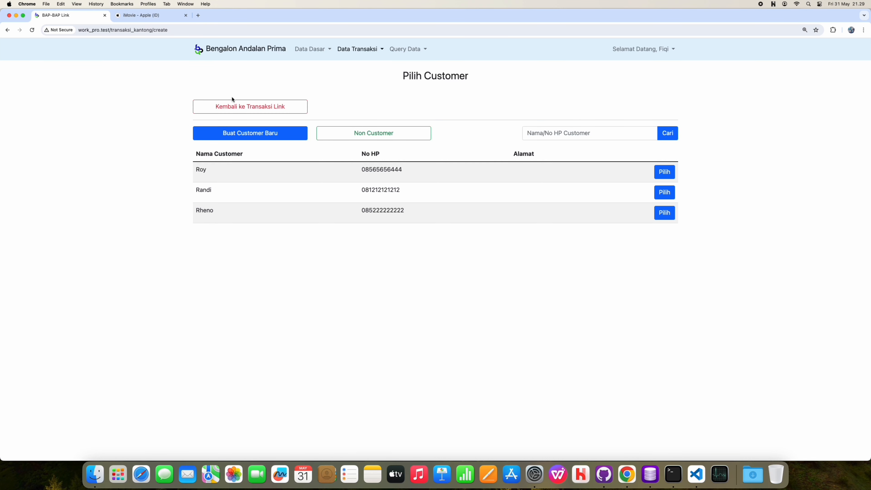
click(347, 139)
text(8500000)
key(Return)
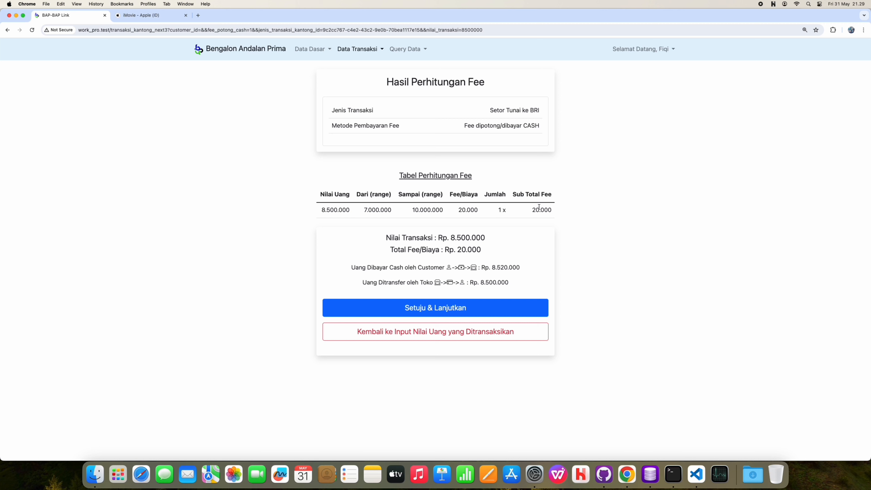
Step: Change the Setor Tunai ke BRI deposit amount to 25000000
click(452, 331)
text(25000000)
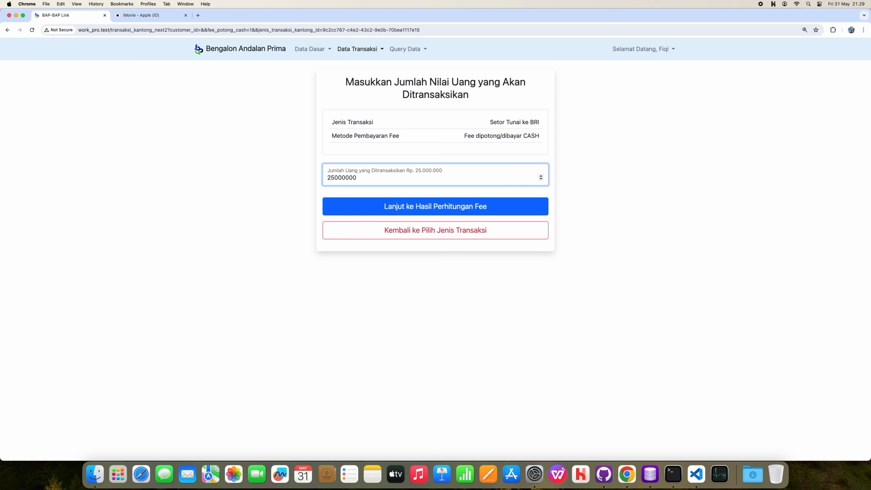
Step: Calculate the 55.000 fee for 25.000.000, check the 2 x 10.000.000 row, and accept it
click(435, 206)
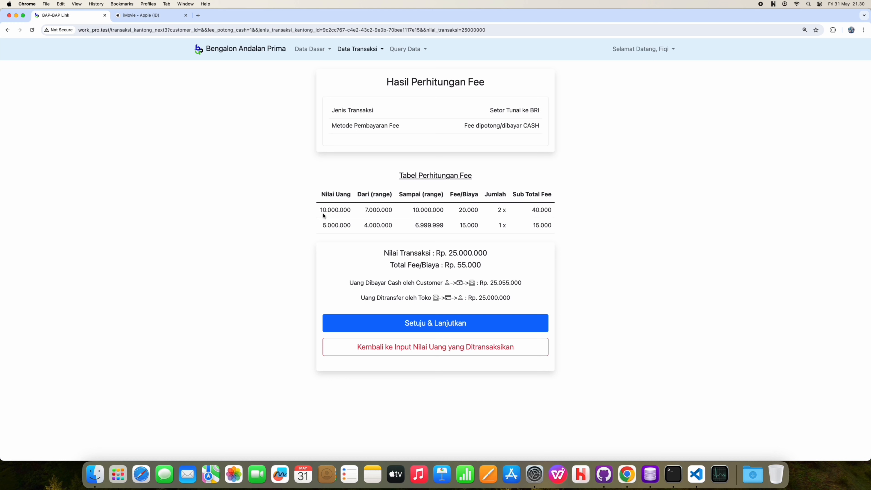
drag(320, 210, 334, 210)
drag(497, 210, 503, 211)
click(570, 212)
click(435, 322)
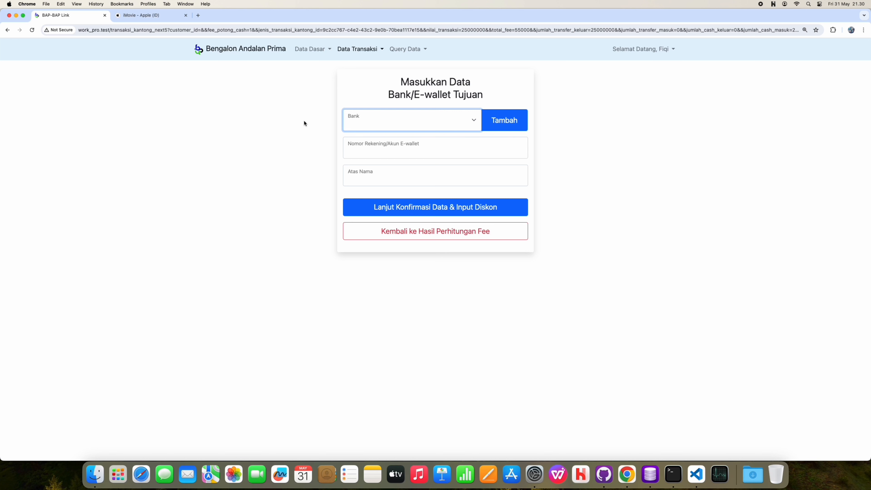
Step: Enter the BNI destination with the saved account number and the customer's holder name, then choose BRI BAP
click(412, 126)
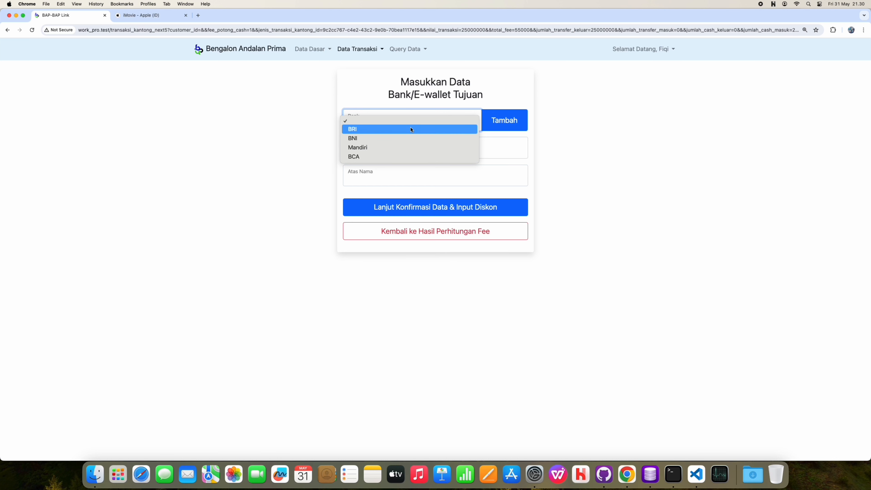
click(408, 140)
click(400, 149)
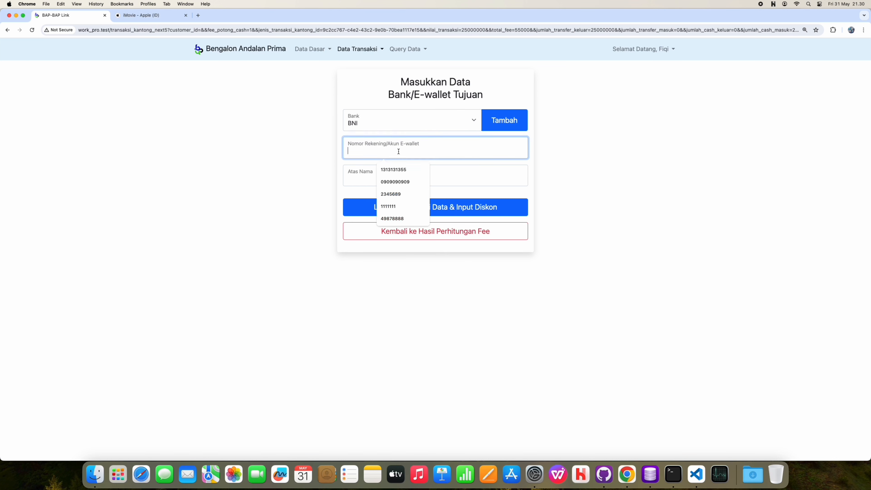
click(391, 194)
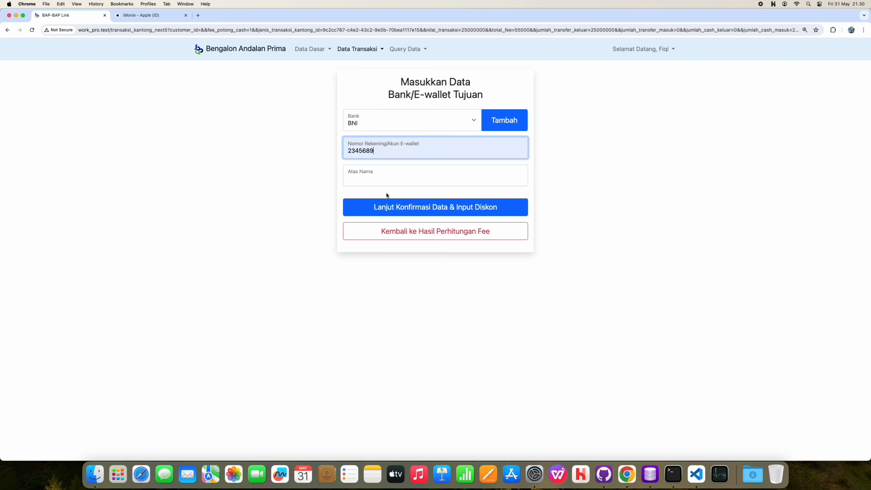
click(370, 180)
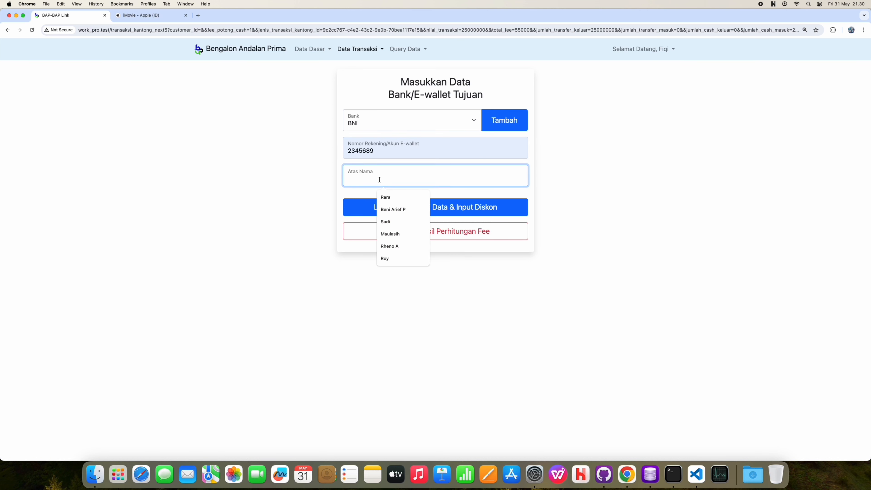
text(Candra)
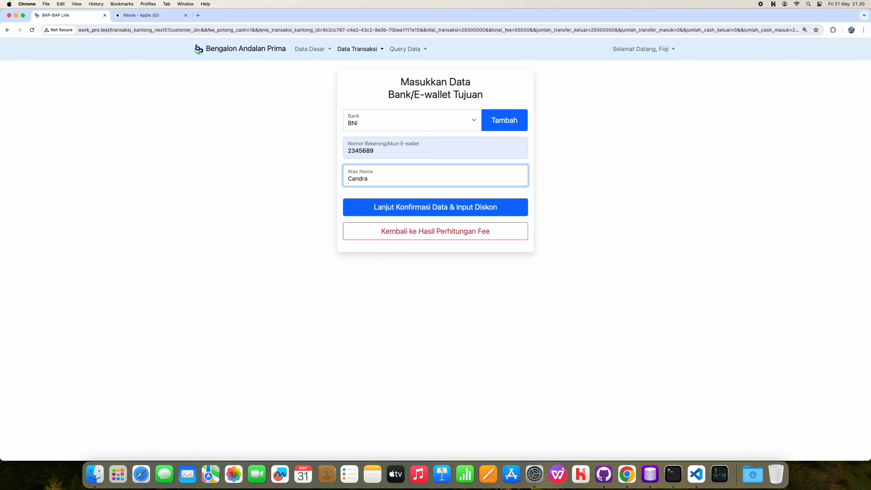
click(436, 207)
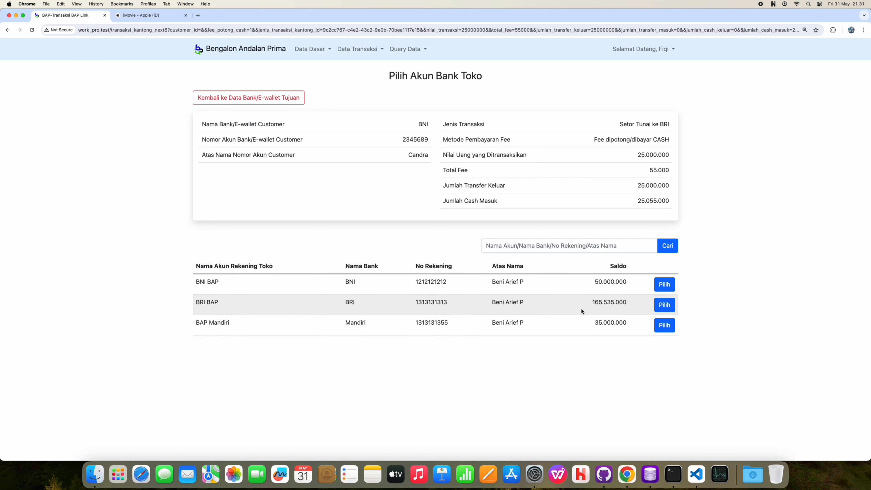
click(663, 306)
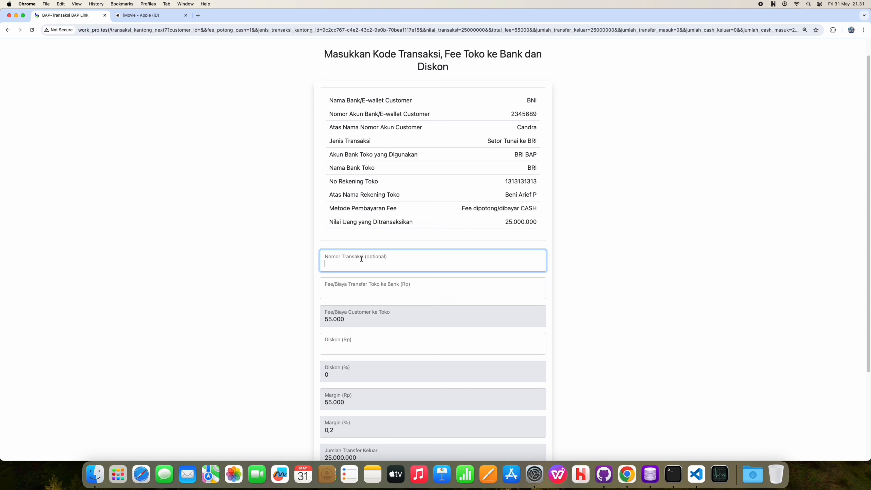
Step: Enter a 6500 store-to-bank fee and save the 25,000,000 Setor Tunai ke BRI deposit
click(370, 291)
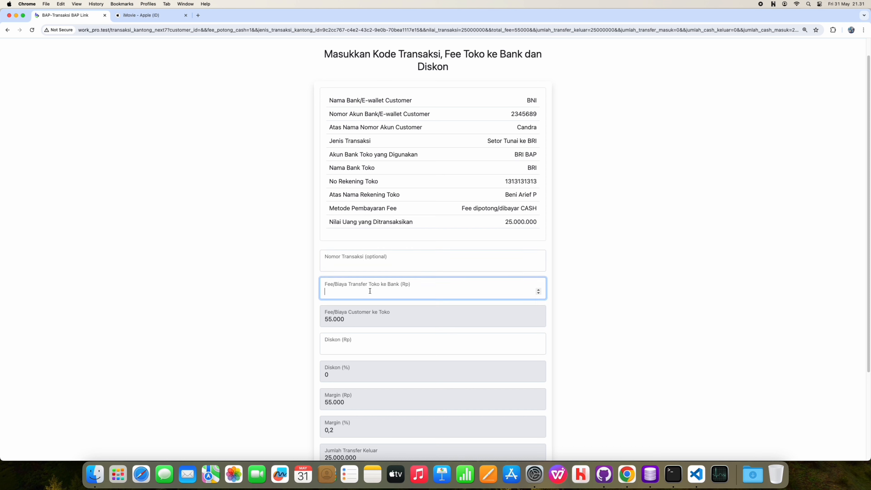
text(6500)
scroll(334, 361, down, 3)
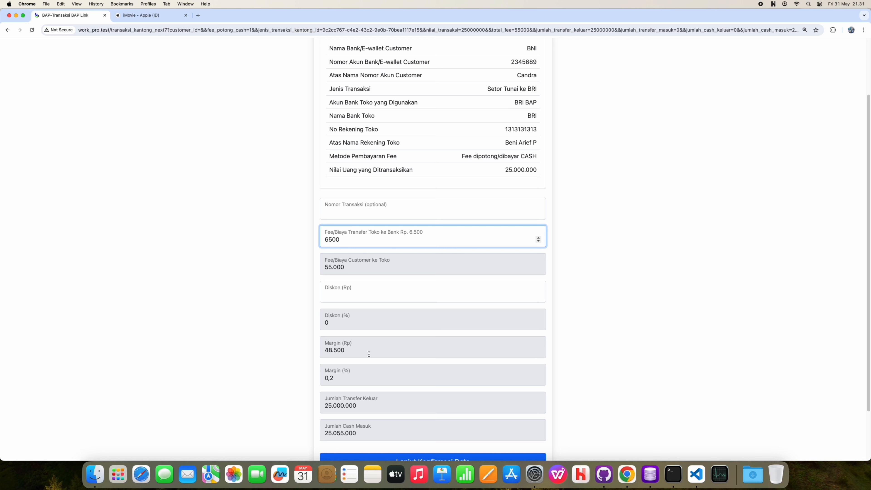
scroll(370, 353, down, 5)
click(432, 395)
scroll(432, 395, down, 10)
click(432, 396)
click(640, 137)
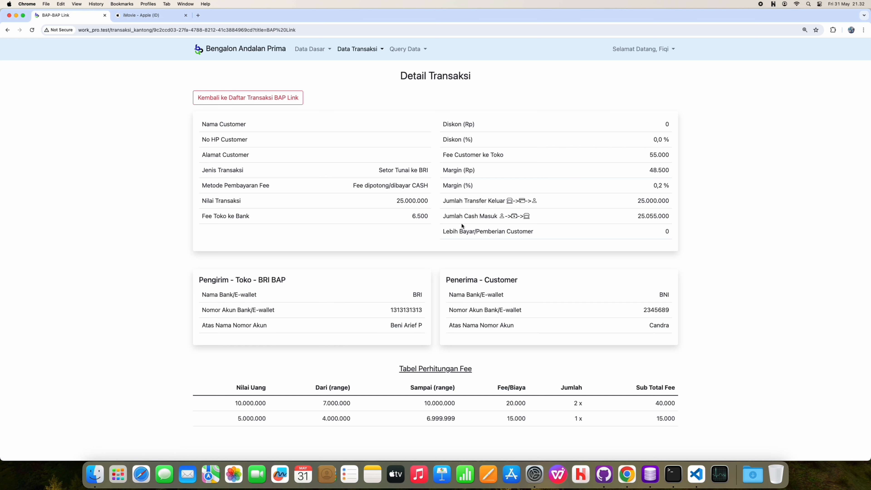
Step: Review the Data Uang Cash ledger, then view Data Akun Bank Toko with BRI BAP at 140.528.500
click(310, 51)
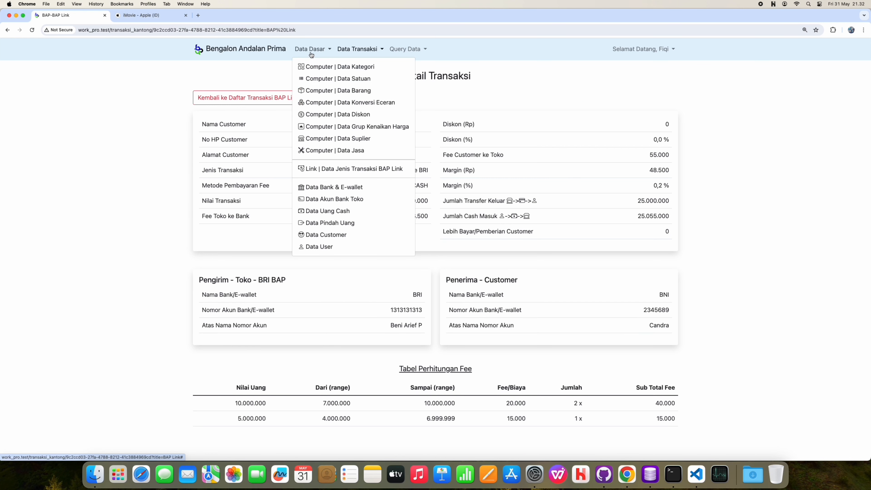
click(350, 211)
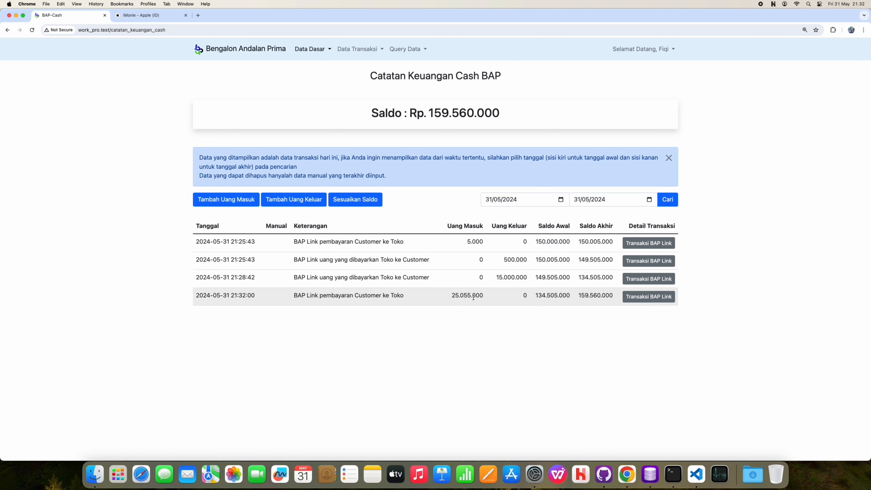
click(301, 51)
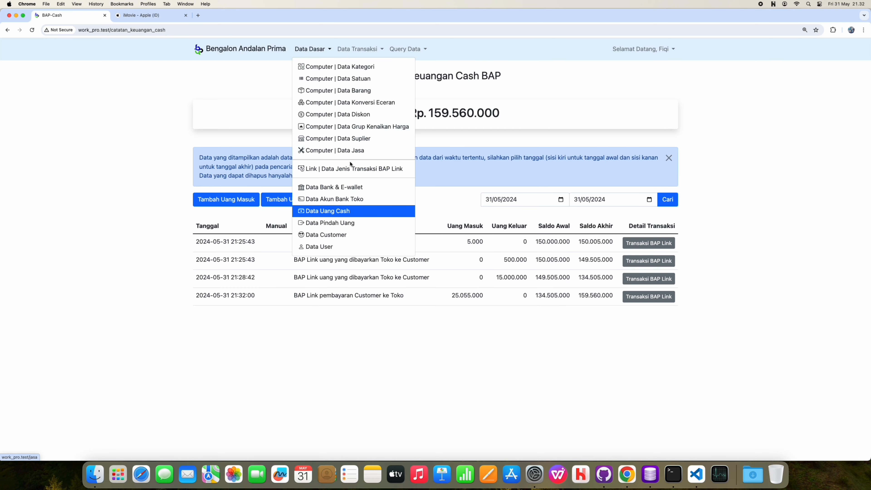
click(351, 168)
click(312, 49)
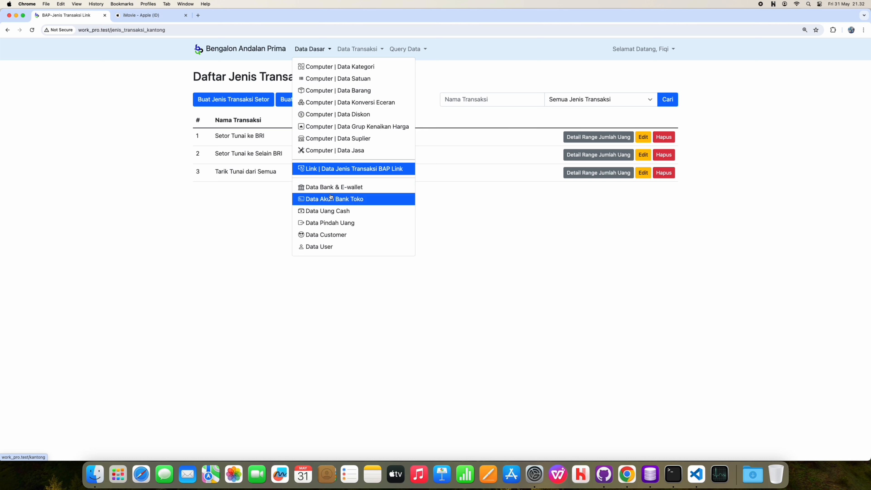
click(333, 198)
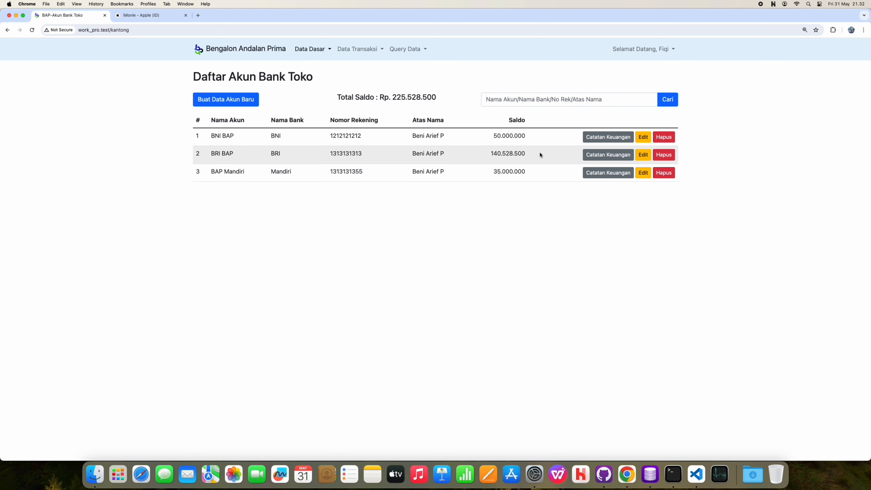
Step: Open the BRI BAP ledger and check its 25.000.000 outgoing amount and 6.500 fee
click(604, 156)
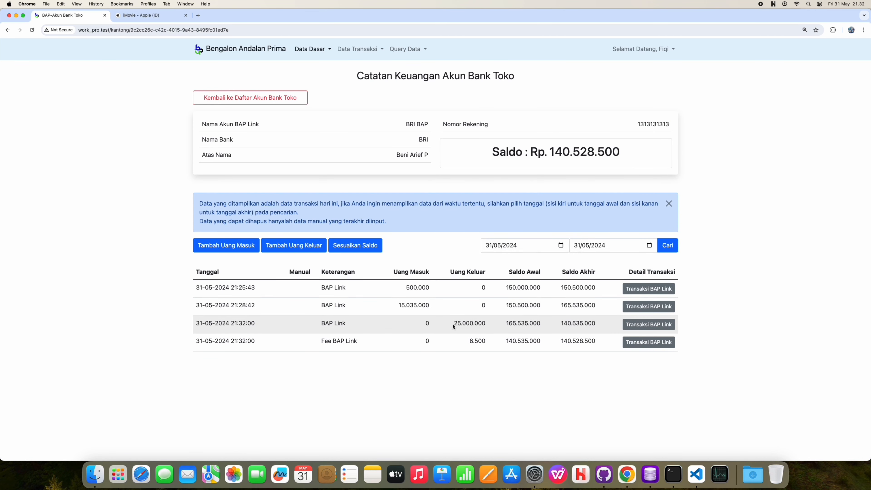
drag(454, 324, 484, 341)
click(467, 384)
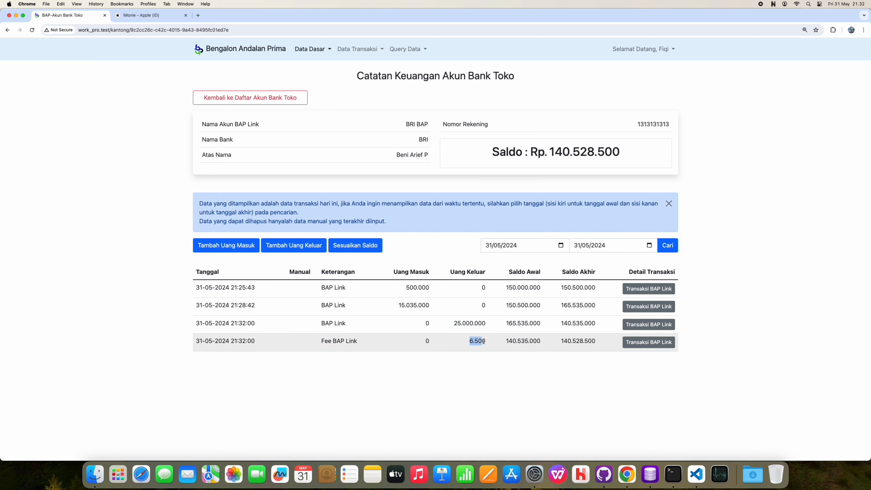
click(508, 396)
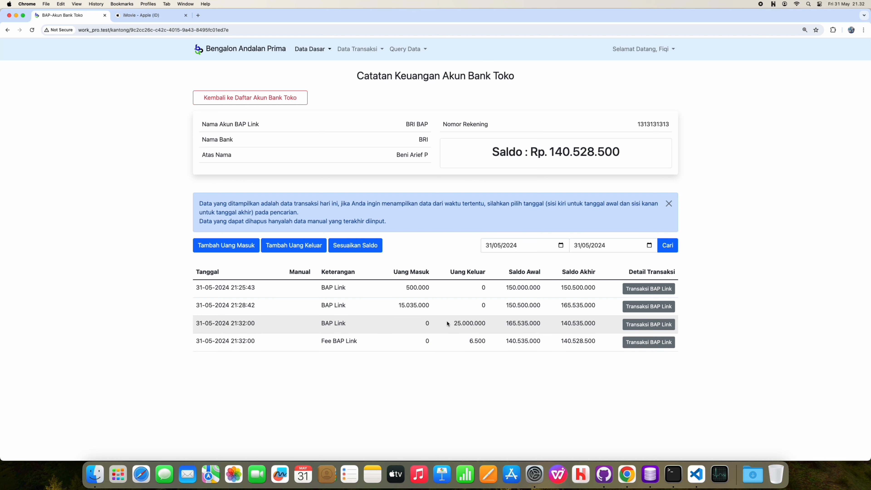
Step: Open the 25,000,000 transaction's details and check the recipient's BNI account number and holder name
click(638, 324)
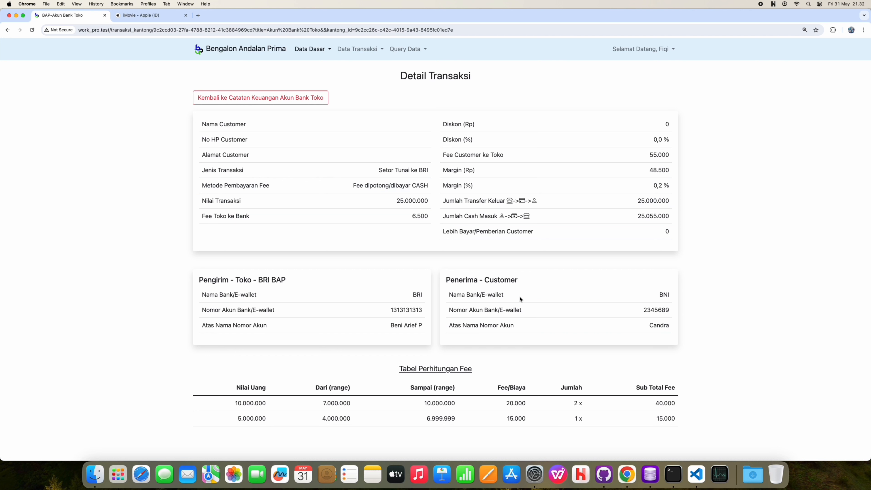
double_click(666, 324)
drag(643, 310, 670, 313)
click(735, 270)
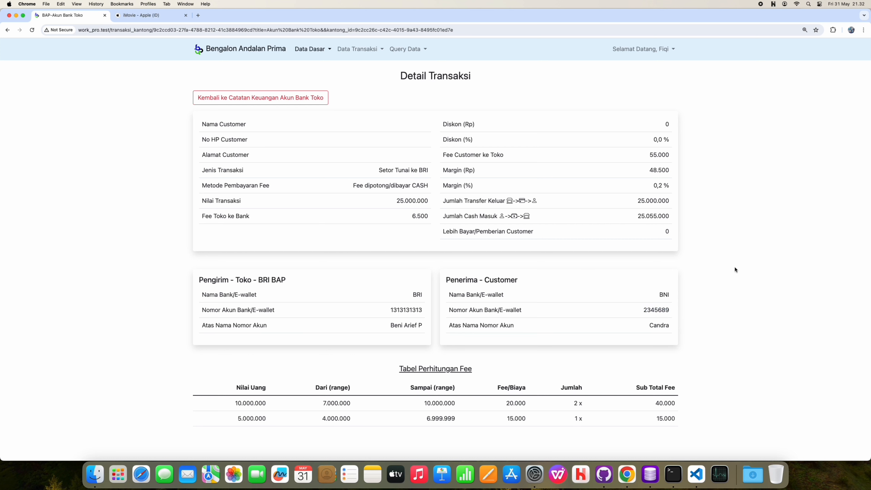